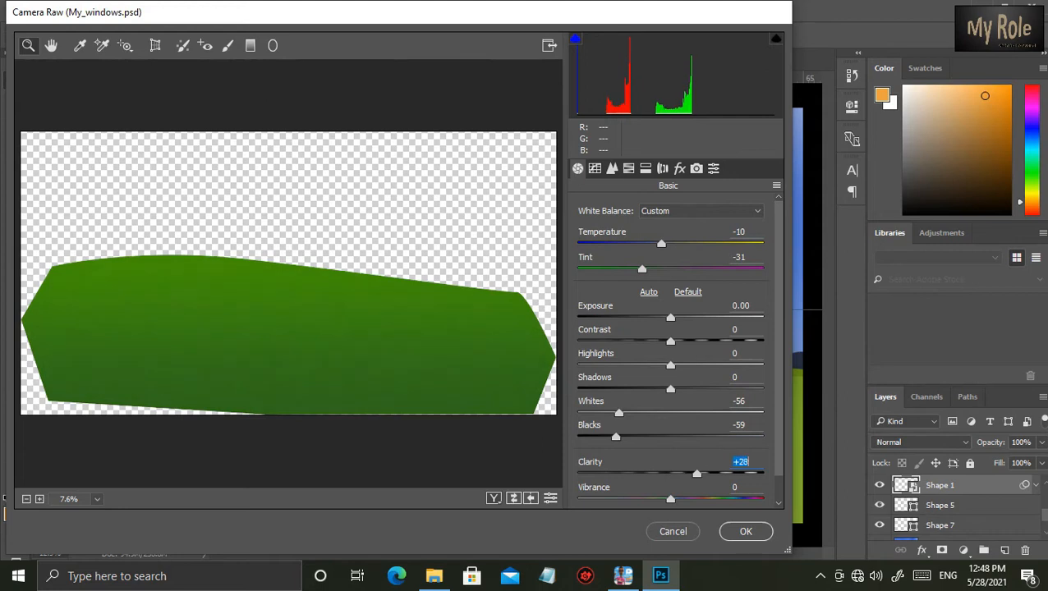
# - Set Clarity to +43 and apply the Camera Raw filter to Shape 1
pyautogui.write('43')
pyautogui.press('Return')
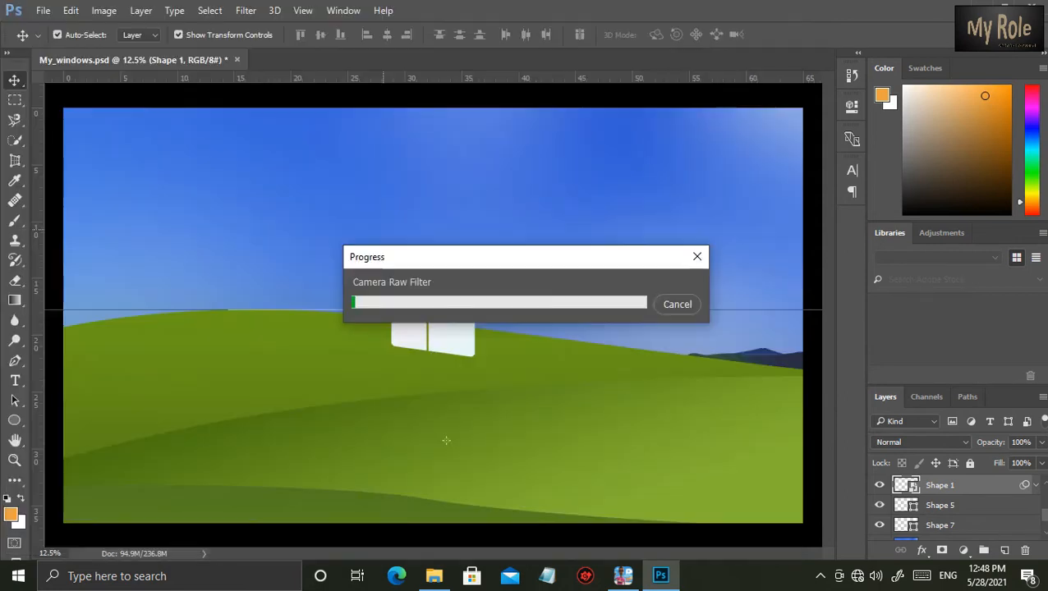
# - Apply a Camera Raw filter to Shape 3 with Temperature -23, Tint -12, Contrast -10, Highlights -31, Shadows +63 and Clarity +55
pyautogui.click(266, 490)
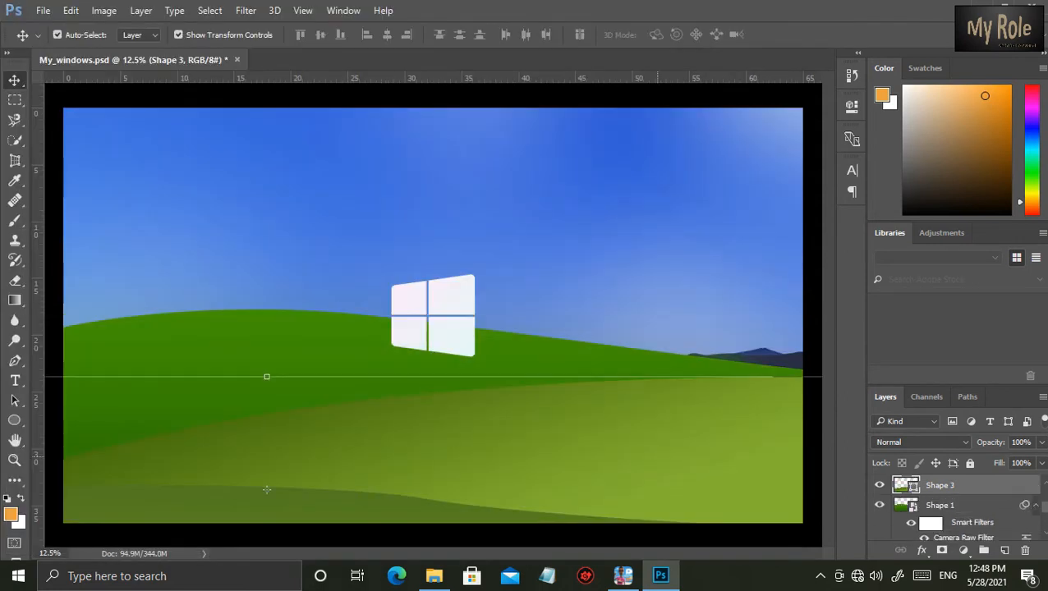
pyautogui.click(245, 10)
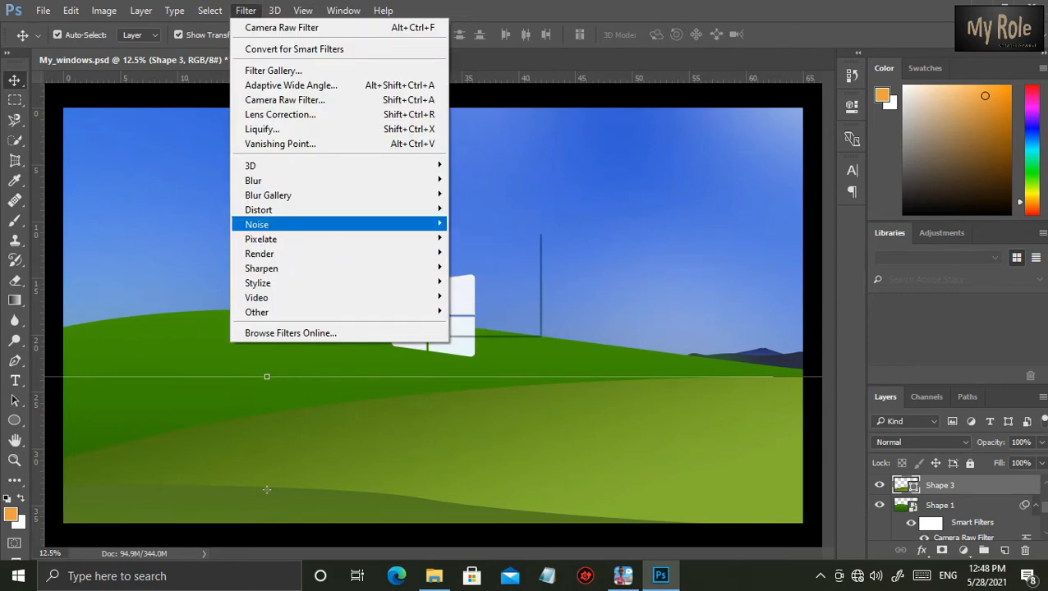
pyautogui.click(283, 101)
pyautogui.press('Escape')
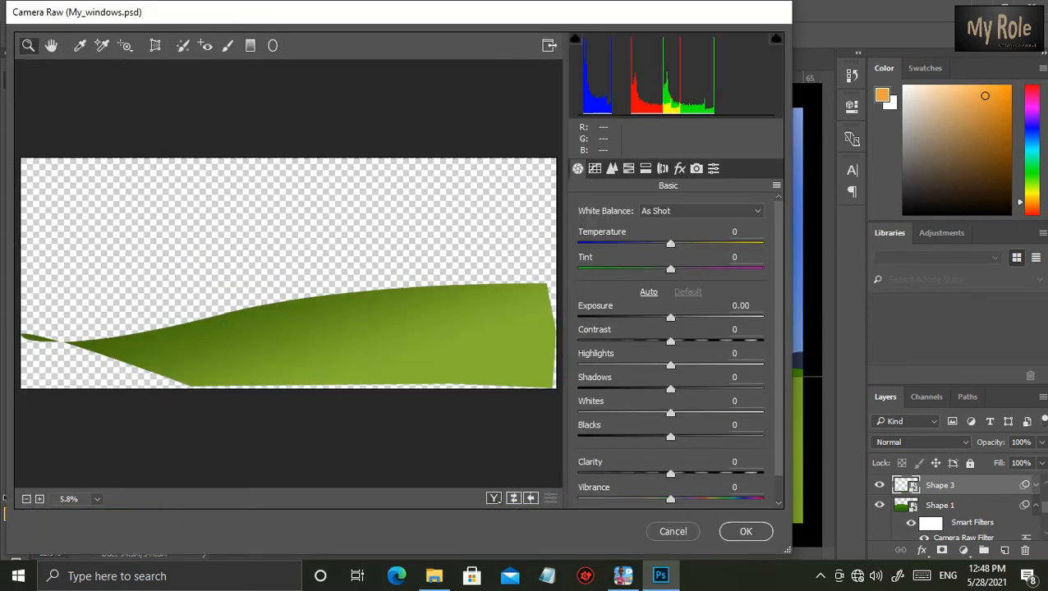
pyautogui.moveTo(671, 269); pyautogui.dragTo(649, 244)
pyautogui.moveTo(671, 388); pyautogui.dragTo(728, 388)
pyautogui.moveTo(670, 365); pyautogui.dragTo(661, 341)
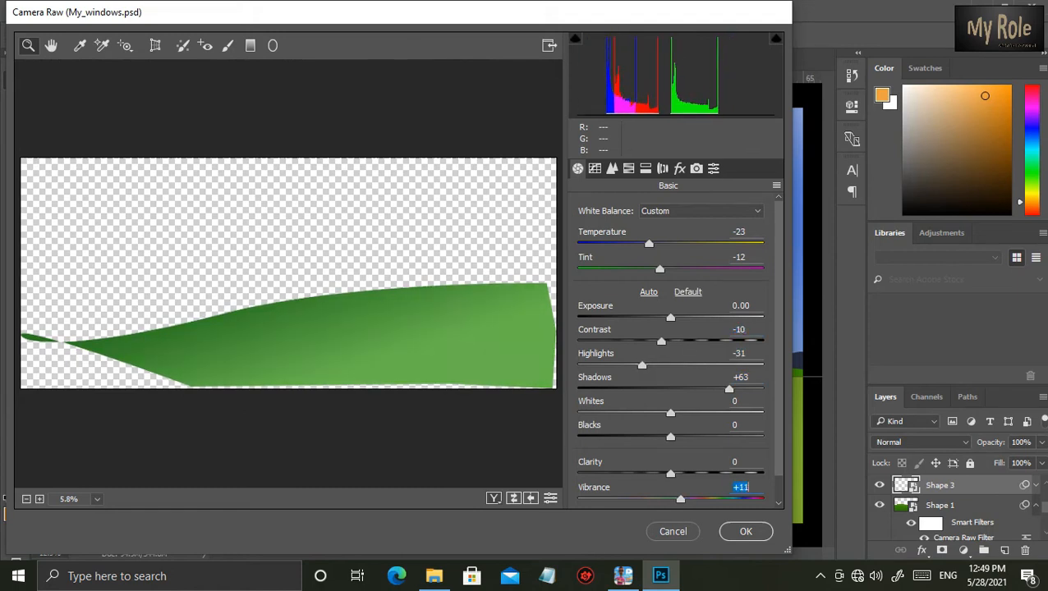
pyautogui.write('18')
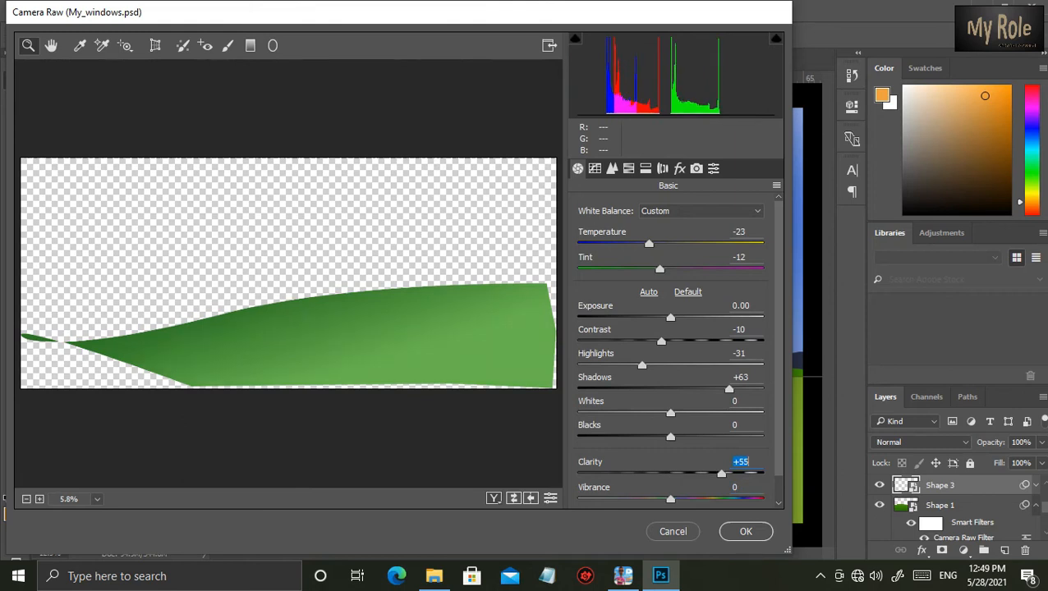
pyautogui.press('Return')
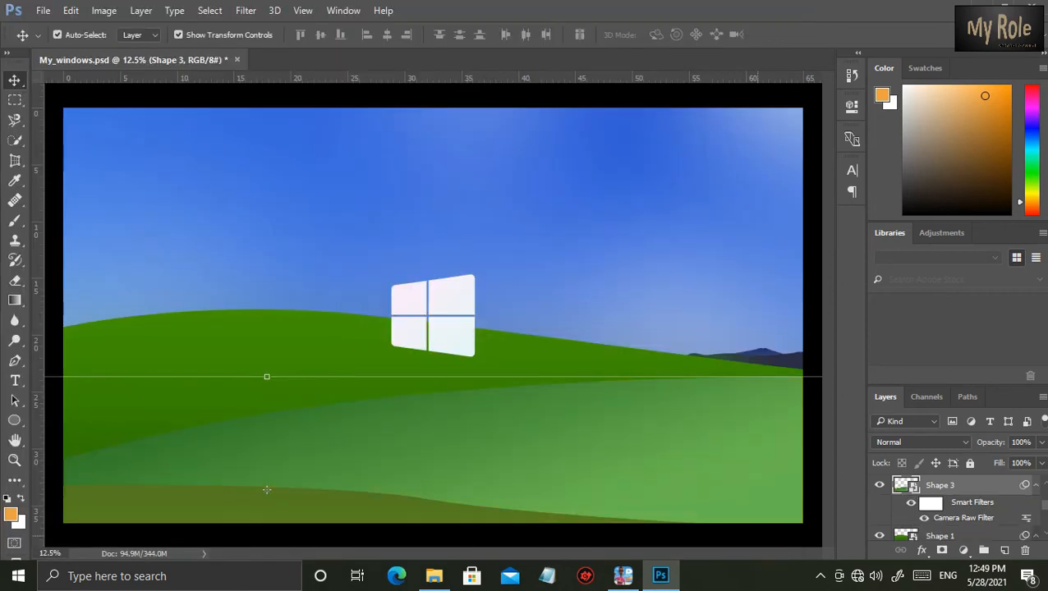
# - Apply a Camera Raw filter to Shape 2, the lowest hill, with Temperature set to -33
pyautogui.click(266, 490)
pyautogui.click(246, 10)
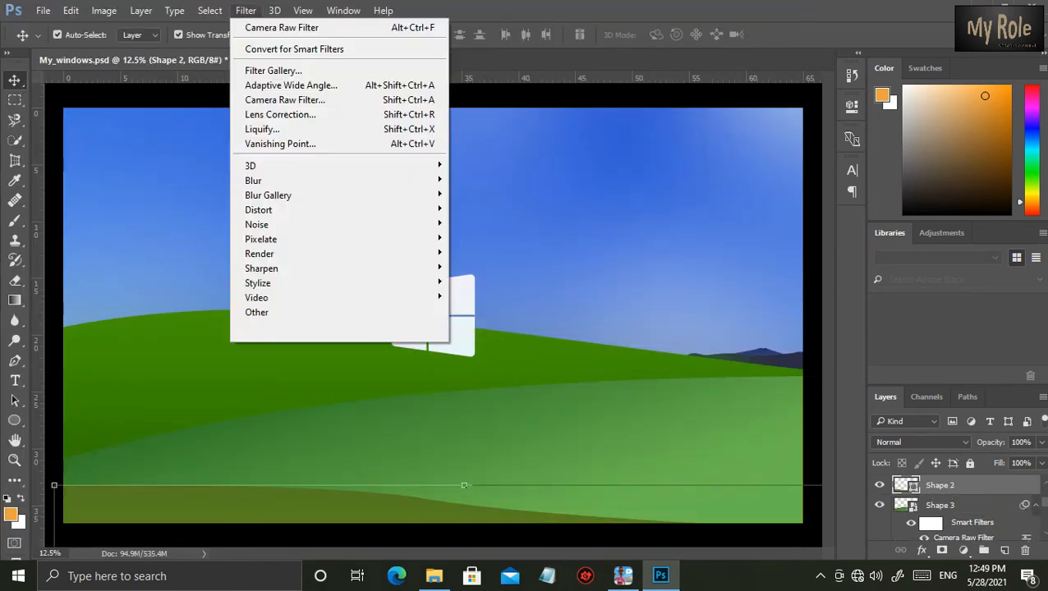
pyautogui.click(284, 100)
pyautogui.click(384, 229)
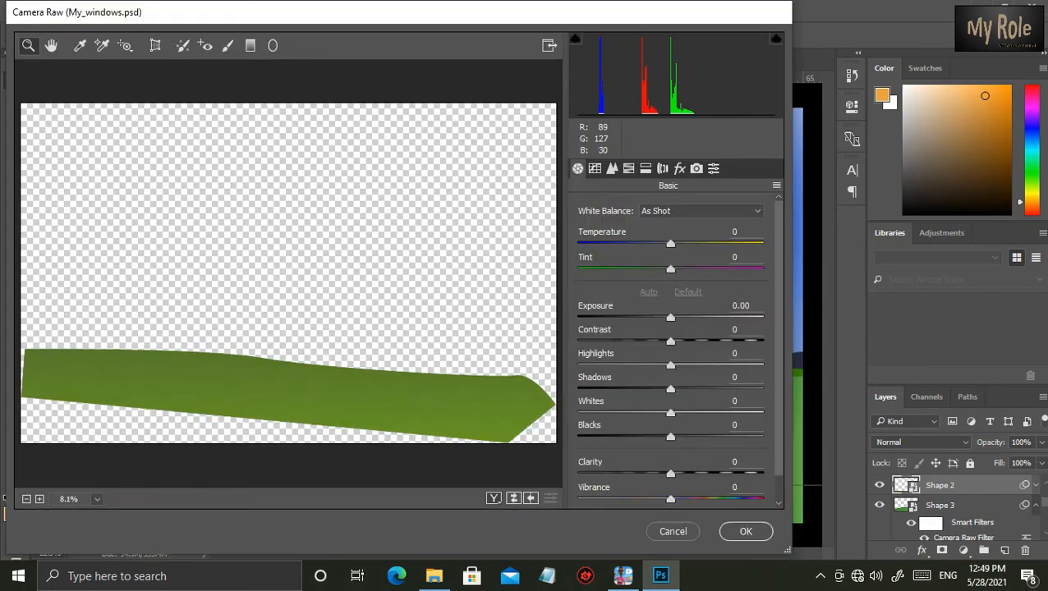
pyautogui.moveTo(670, 244); pyautogui.dragTo(639, 244)
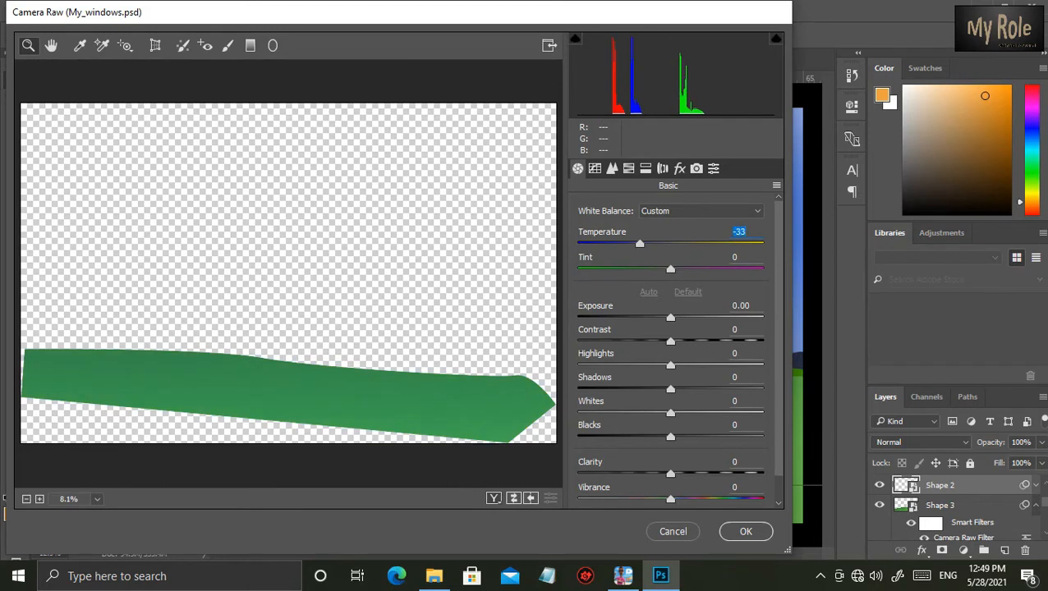
pyautogui.press('Return')
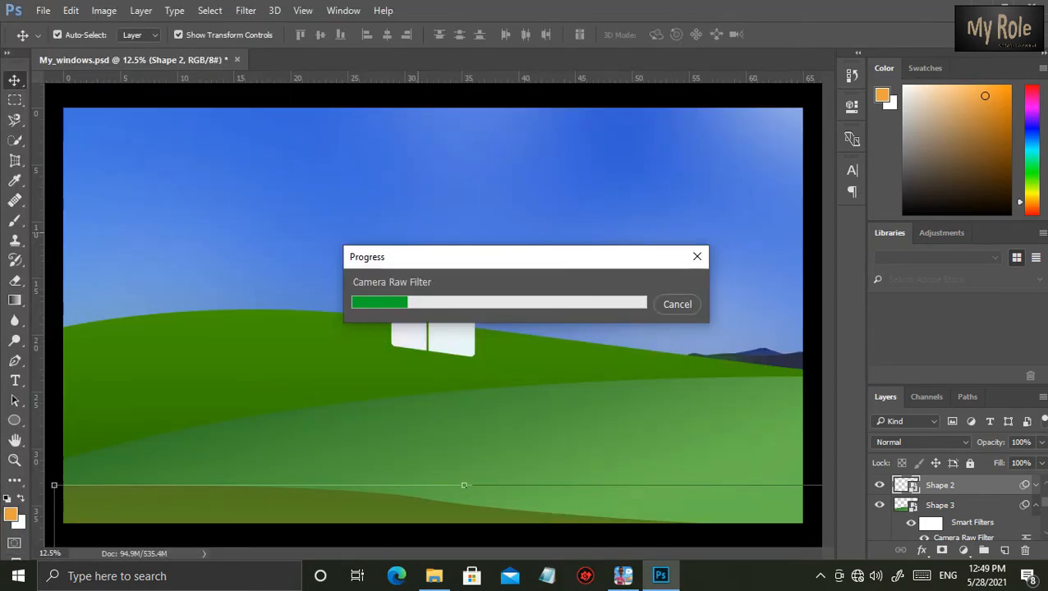
# - Darken Shape 3, the middle hill, by lowering its midtones with a Levels adjustment
pyautogui.click(266, 490)
pyautogui.click(103, 9)
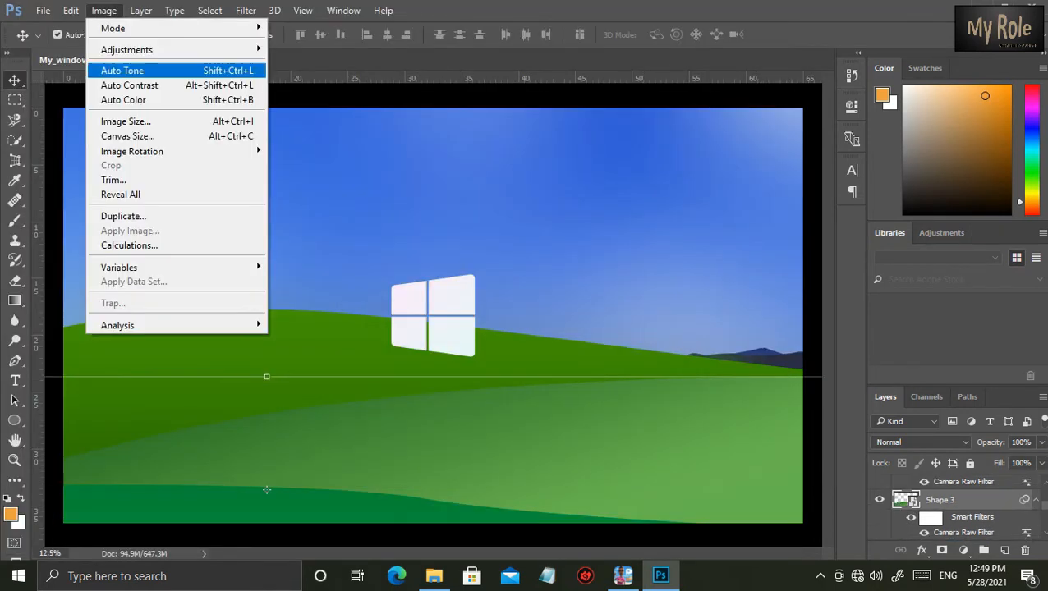
pyautogui.click(304, 65)
pyautogui.moveTo(485, 272); pyautogui.dragTo(504, 272)
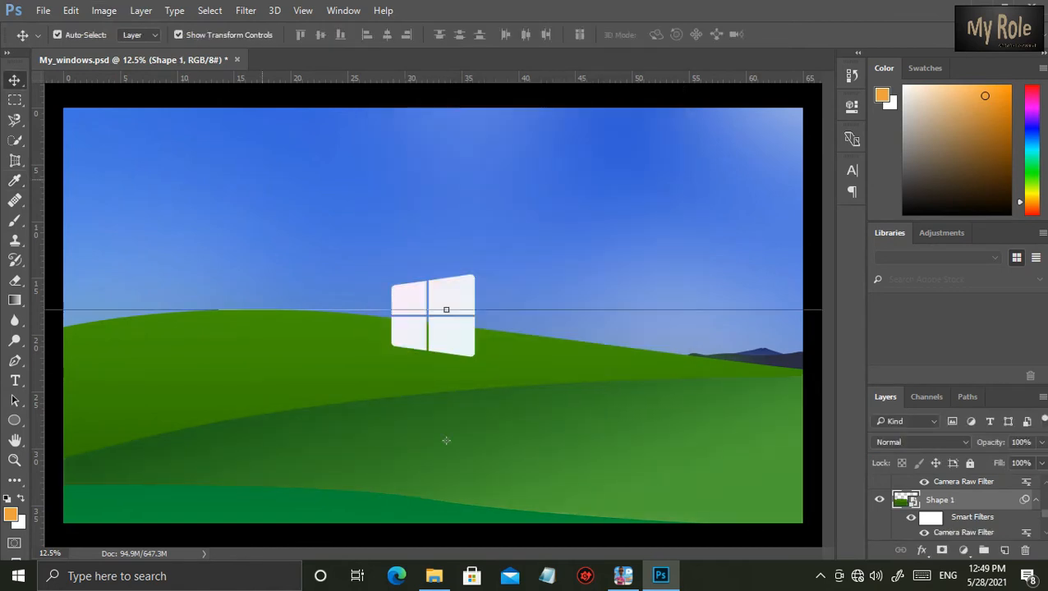
# - Darken Shape 1, the rear hill, slightly by lowering its midtones with a Levels adjustment
pyautogui.hotkey('alt', 'i')
pyautogui.press('Down')
pyautogui.moveTo(127, 50)
pyautogui.click(304, 65)
pyautogui.moveTo(486, 272); pyautogui.dragTo(495, 272)
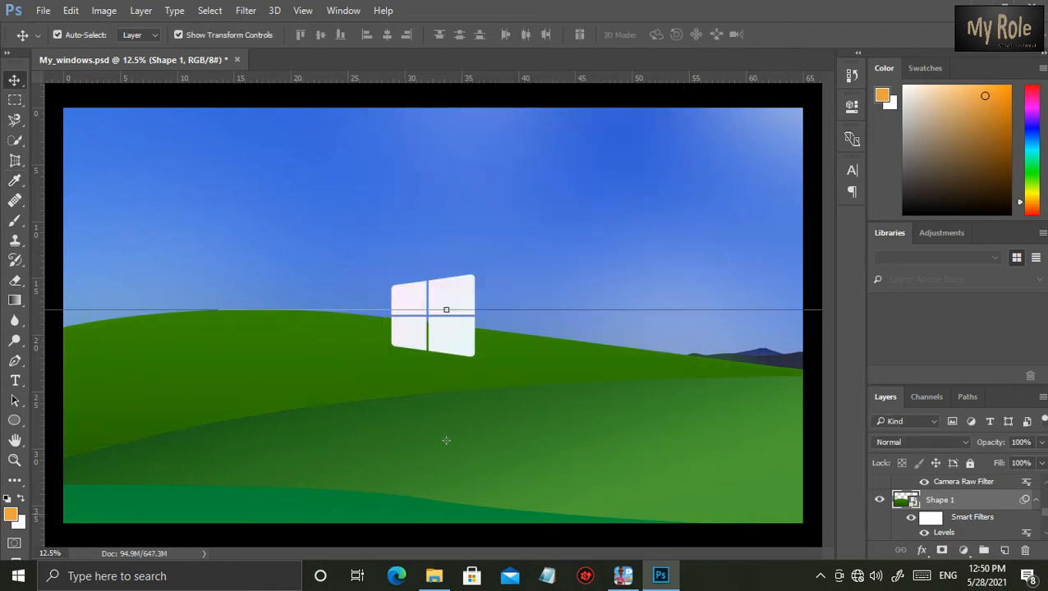
# - Darken Shape 2, the lowest hill in the foreground, by lowering its midtones with a Levels adjustment
pyautogui.hotkey('alt', 'i')
pyautogui.press('Down')
pyautogui.press('Down')
pyautogui.press('Down')
pyautogui.press('Down')
pyautogui.press('Up')
pyautogui.press('Up')
pyautogui.press('Up')
pyautogui.press('Right')
pyautogui.press('Down')
pyautogui.press('Return')
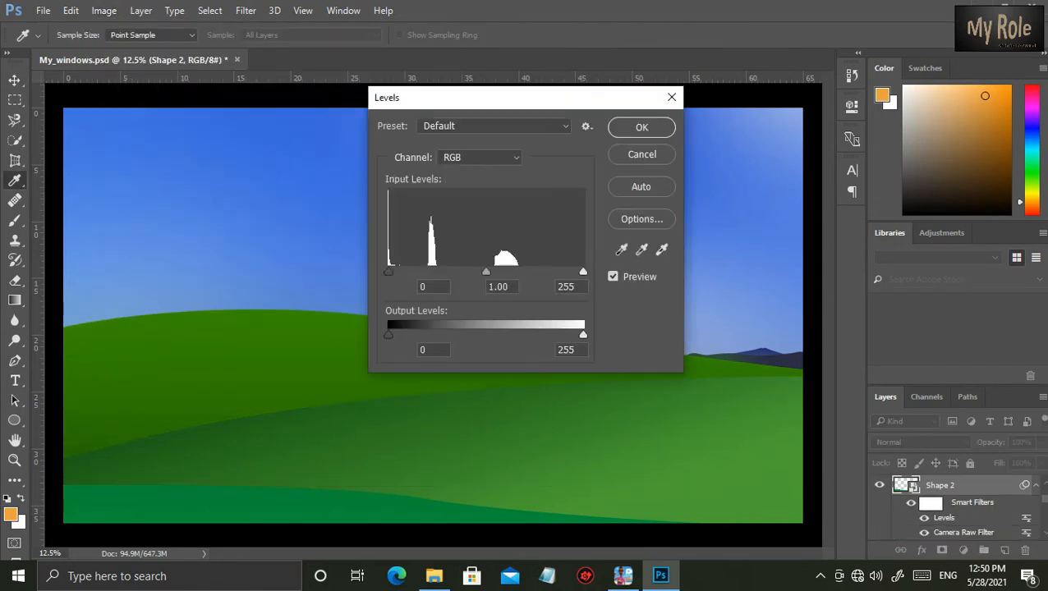
pyautogui.press('Return')
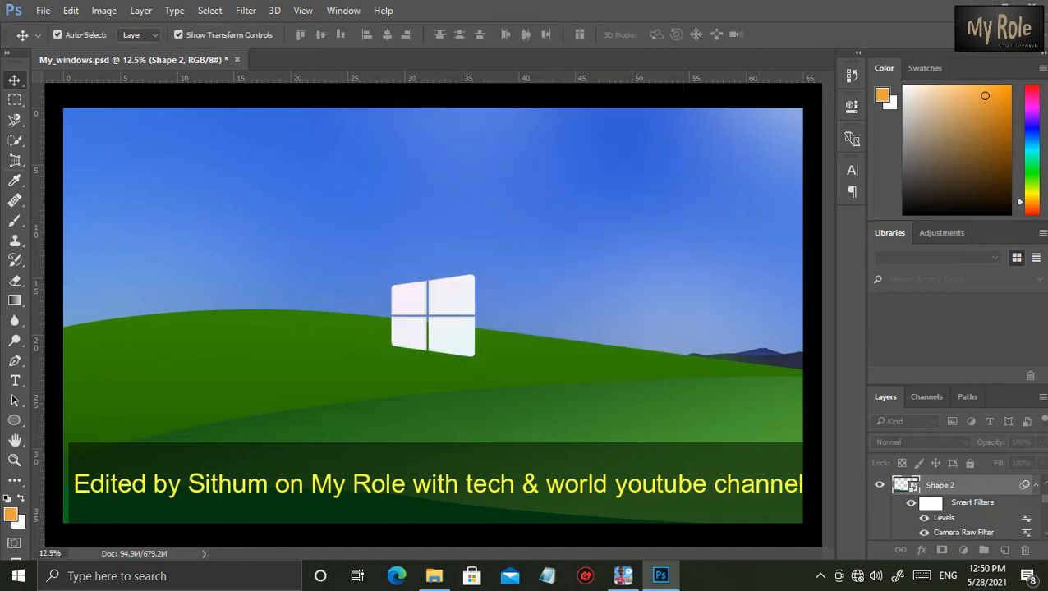
# - Darken the sky on Layer 1 with a Levels adjustment, setting the midtone input level to 0.59
pyautogui.hotkey('alt', ',')
pyautogui.hotkey('alt', 'e')
pyautogui.press('Escape')
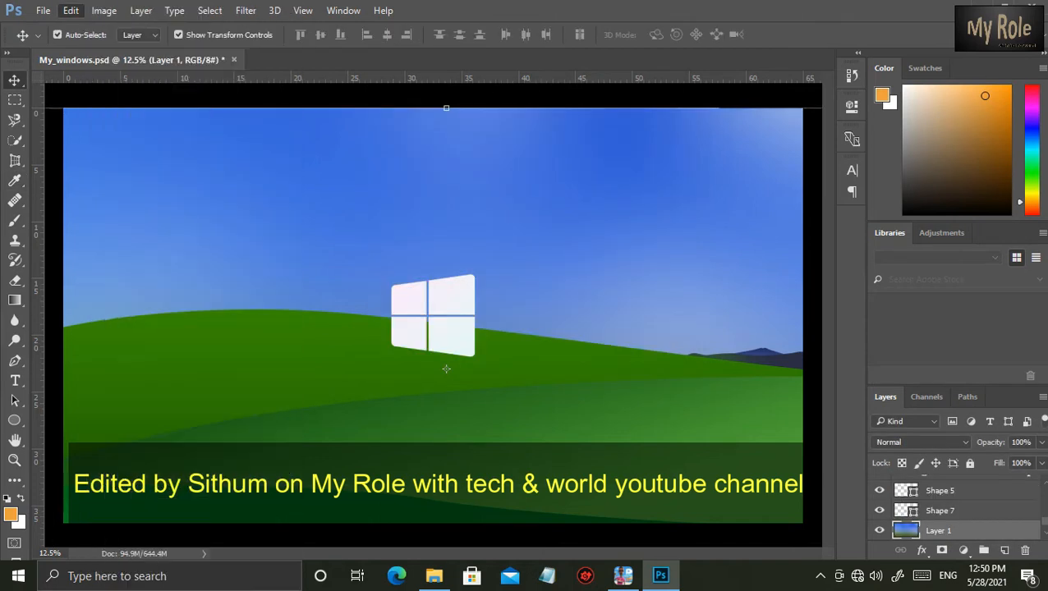
pyautogui.hotkey('alt', 'i')
pyautogui.press('Down')
pyautogui.press('Down')
pyautogui.press('Escape')
pyautogui.hotkey('ctrl', 'l')
pyautogui.press('Down')
pyautogui.press('Down')
pyautogui.press('Down')
pyautogui.press('Down')
pyautogui.press('Down')
pyautogui.press('Down')
pyautogui.press('Down')
pyautogui.press('Down')
pyautogui.press('Down')
pyautogui.press('Down')
pyautogui.press('Down')
pyautogui.press('Down')
pyautogui.press('Down')
pyautogui.press('Down')
pyautogui.press('Down')
pyautogui.press('Down')
pyautogui.press('Down')
pyautogui.press('Down')
pyautogui.press('Down')
pyautogui.press('Down')
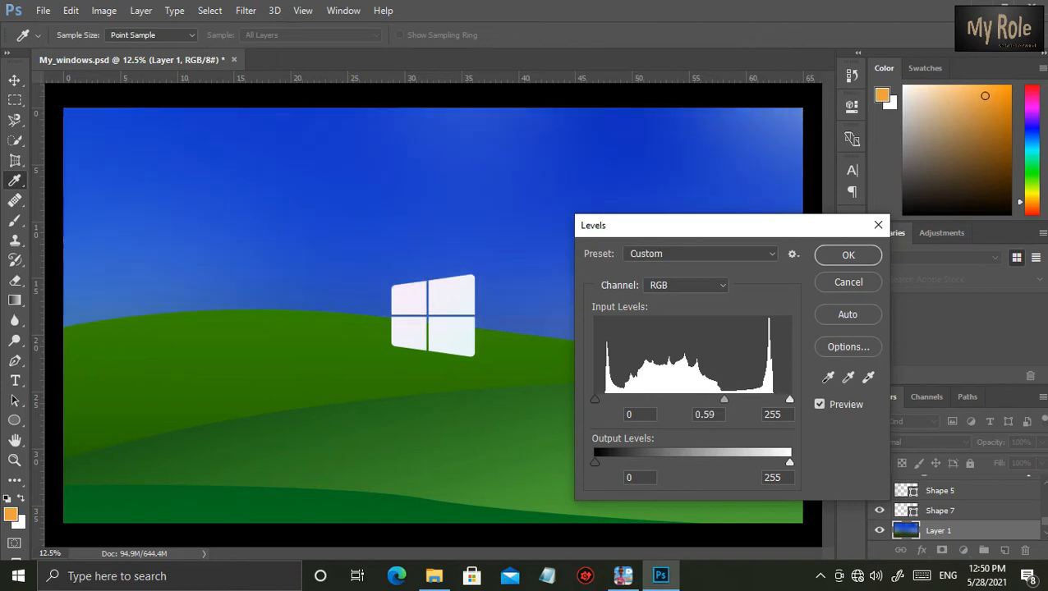
pyautogui.press('Escape')
# - Lower the midtone input level of the Windows-logo layer slightly with a Levels adjustment
pyautogui.press('v')
pyautogui.hotkey('alt', '.')
pyautogui.hotkey('alt', 'i')
pyautogui.press('Escape')
pyautogui.hotkey('ctrl', 'l')
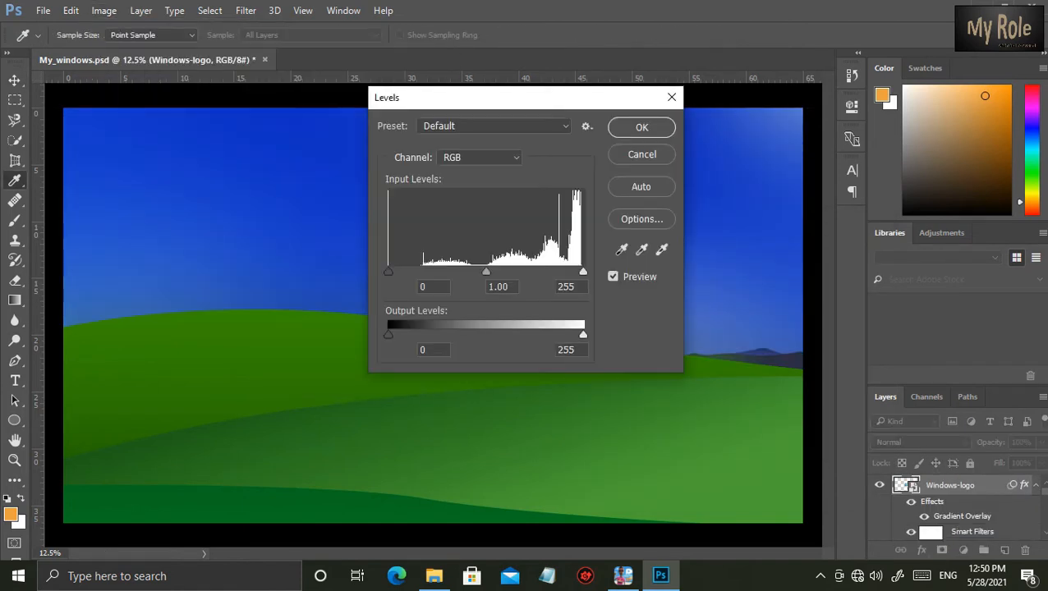
pyautogui.press('Down')
pyautogui.press('Down')
pyautogui.press('Down')
pyautogui.press('Down')
pyautogui.press('Down')
pyautogui.press('Down')
pyautogui.press('Down')
pyautogui.press('Down')
pyautogui.press('Down')
pyautogui.press('Down')
pyautogui.press('Down')
pyautogui.press('Down')
pyautogui.press('Down')
pyautogui.press('Down')
pyautogui.press('Return')
# - Select the Shape 3 layer
pyautogui.click(267, 490)
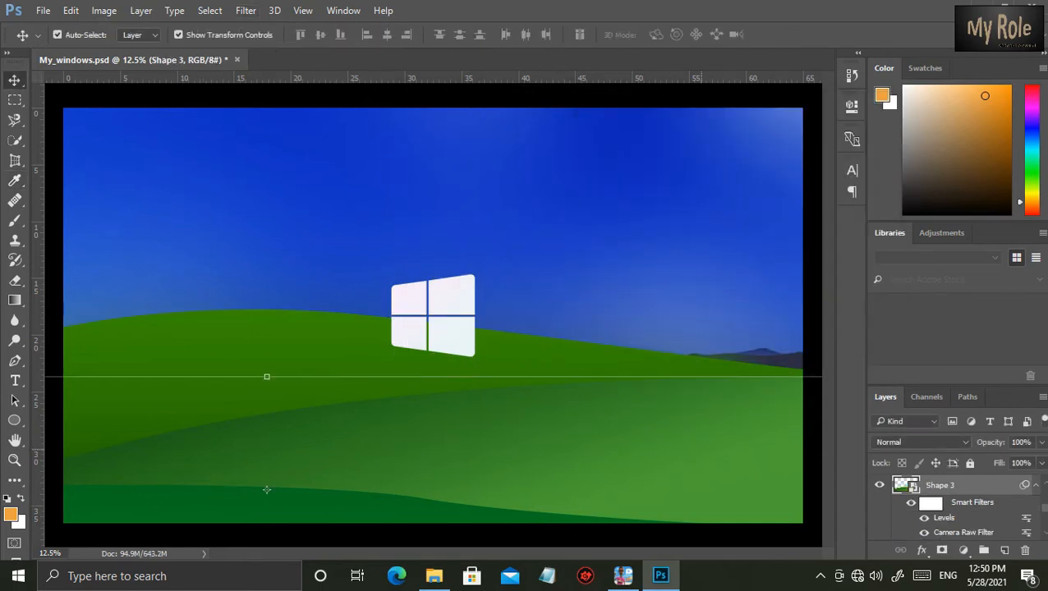
pyautogui.hotkey('alt', 't')
pyautogui.press('Escape')
pyautogui.hotkey('ctrl', 'shift', 'a')
pyautogui.moveTo(757, 15); pyautogui.dragTo(649, 10)
pyautogui.press('Escape')
# - Open the Filter Gallery for Shape 3 and set its preview zoom to 12.5%
pyautogui.hotkey('alt', 't')
pyautogui.press('Down')
pyautogui.press('Down')
pyautogui.press('Up')
pyautogui.press('Return')
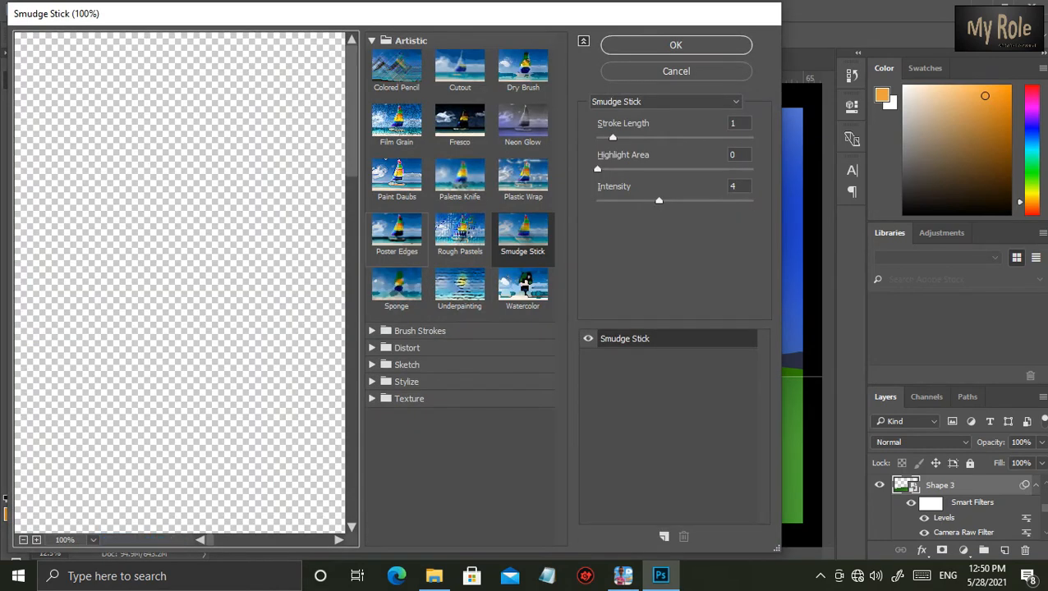
pyautogui.click(93, 539)
pyautogui.click(79, 251)
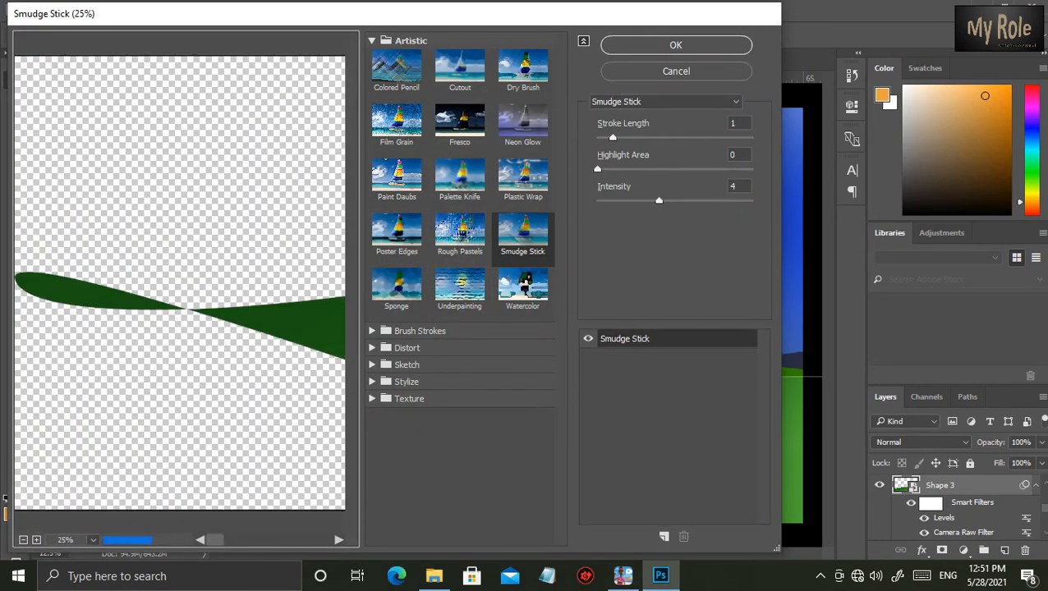
pyautogui.click(92, 540)
pyautogui.click(92, 505)
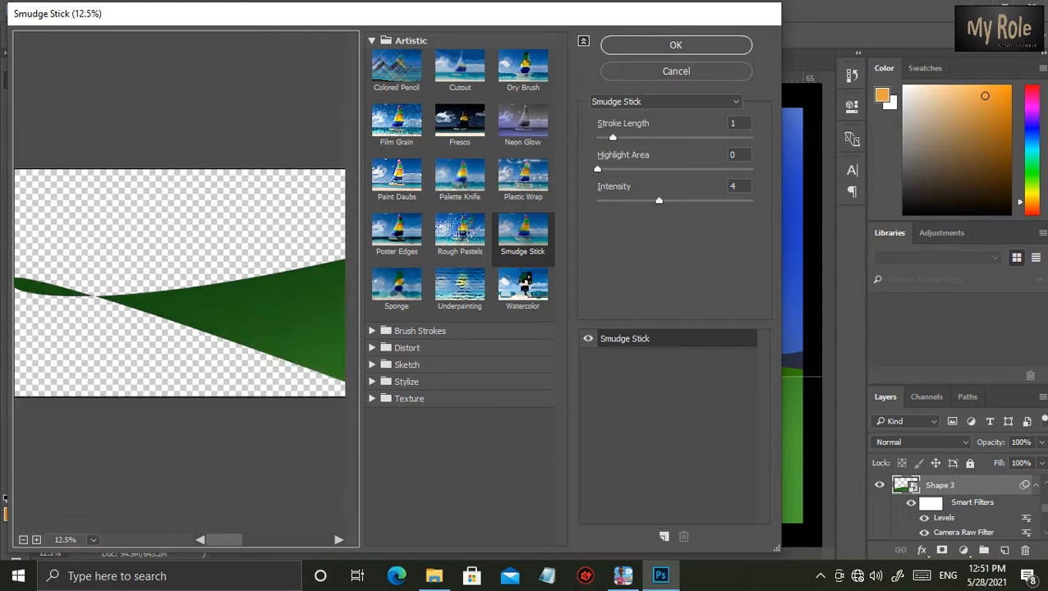
# - Preview the Poster Edges, Rough Pastels, Smudge Stick, Plastic Wrap, Palette Knife, Paint Daubs and Film Grain effects on Shape 3
pyautogui.click(397, 234)
pyautogui.click(459, 234)
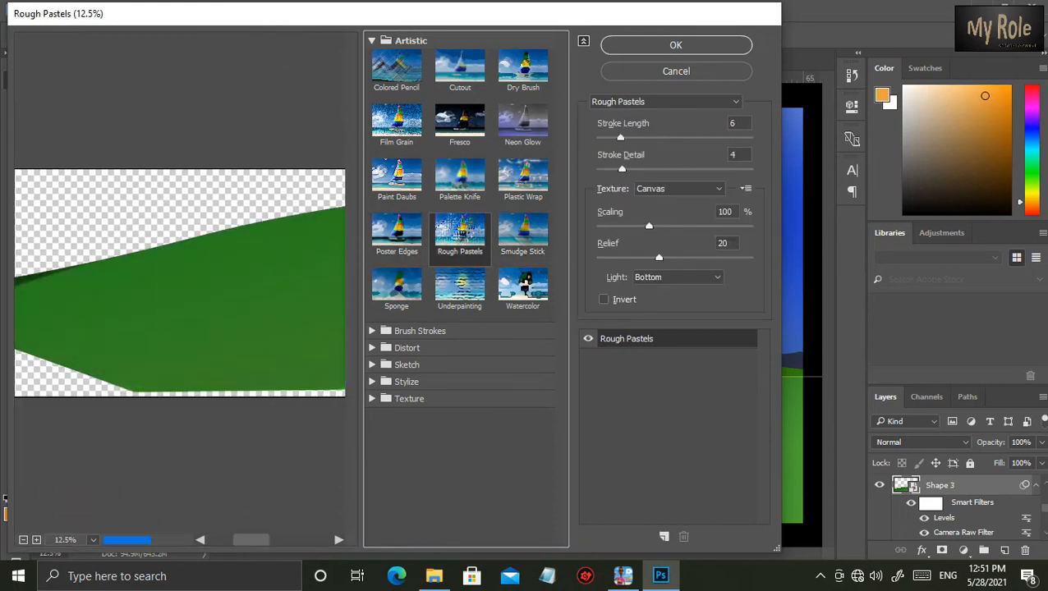
pyautogui.click(522, 234)
pyautogui.click(522, 179)
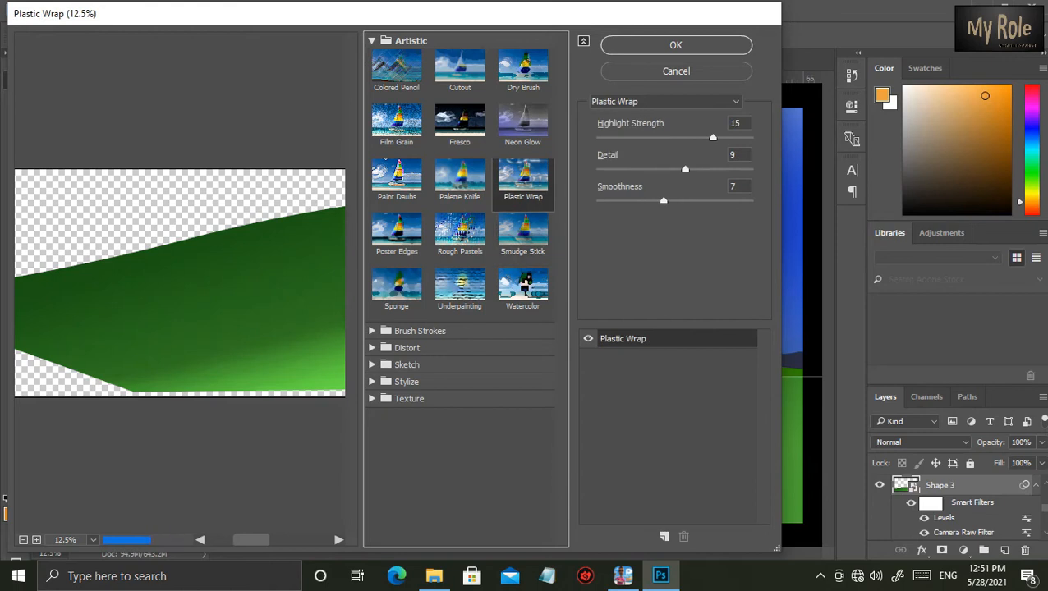
pyautogui.click(460, 180)
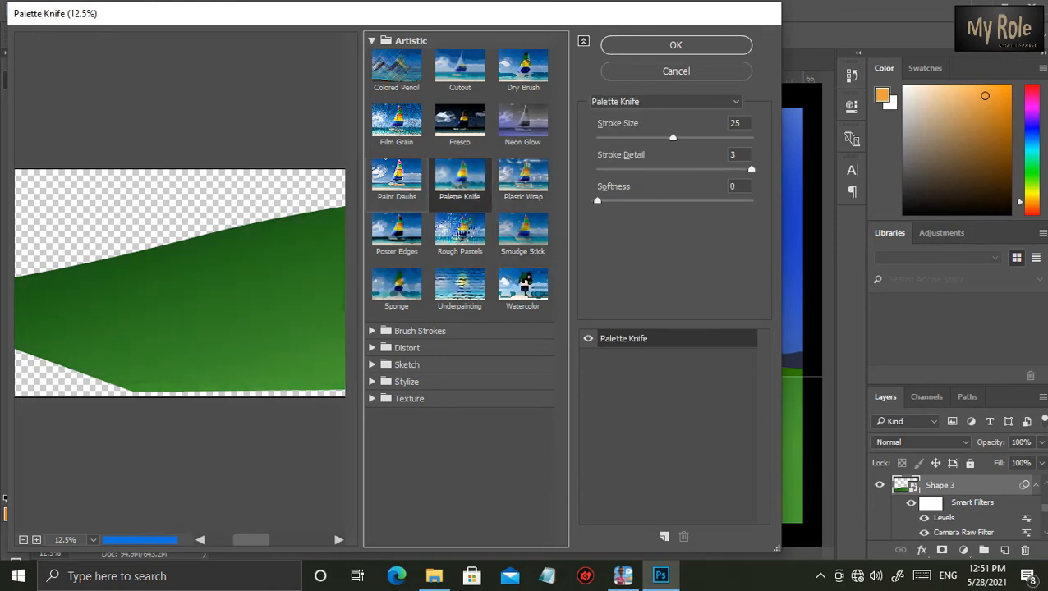
pyautogui.click(396, 176)
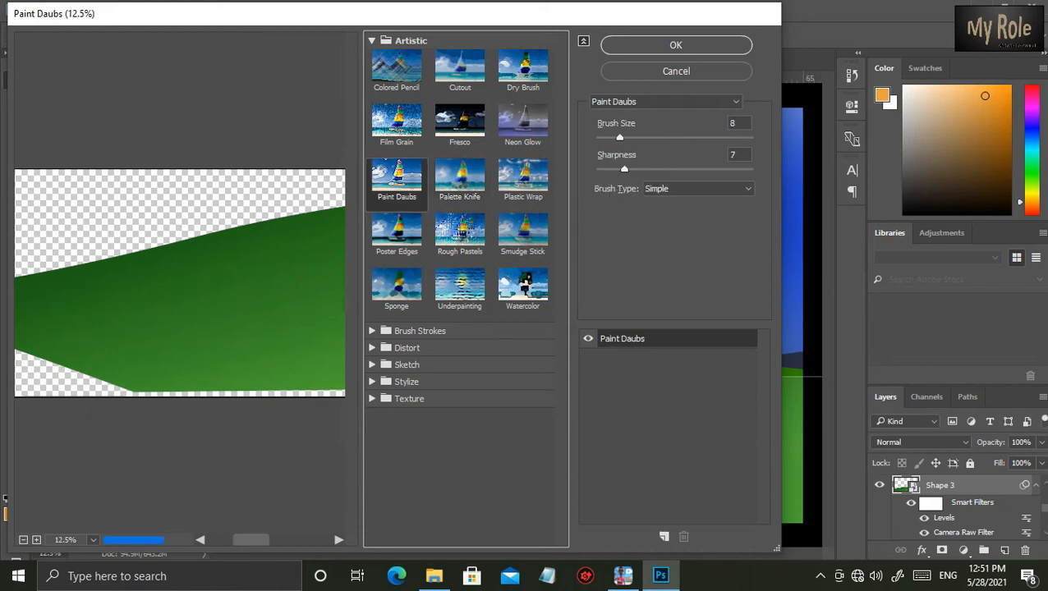
pyautogui.click(397, 121)
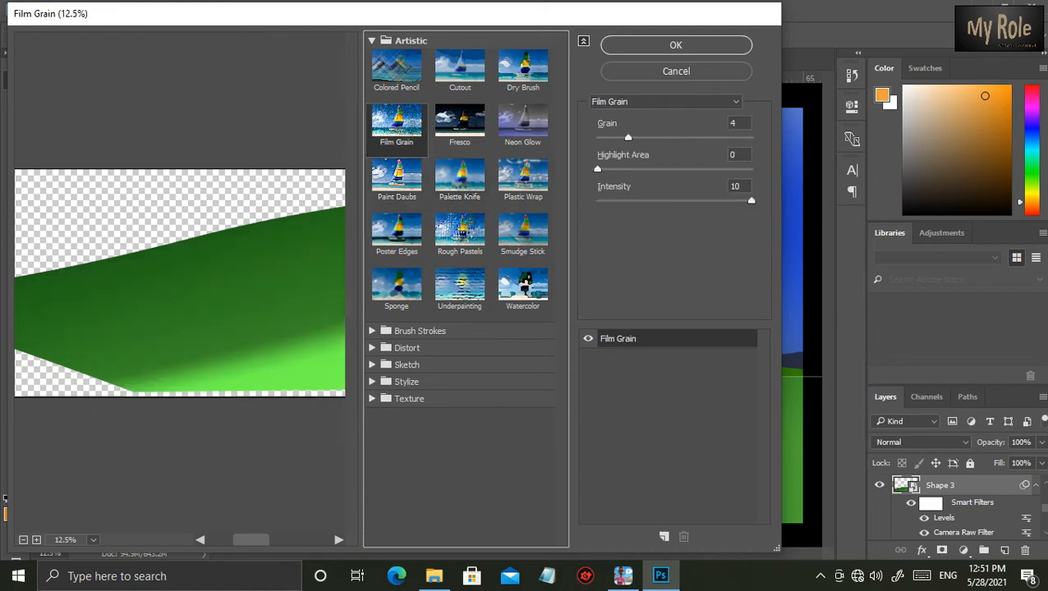
# - Apply the Underpainting effect to Shape 3 with Brush Size 9
pyautogui.click(459, 286)
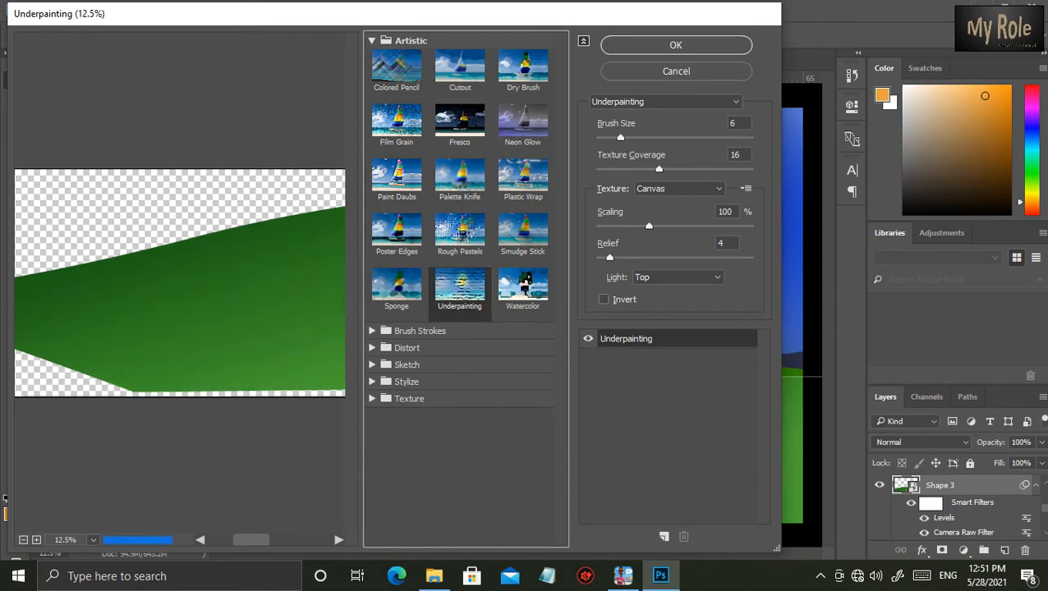
pyautogui.moveTo(620, 138); pyautogui.dragTo(631, 138)
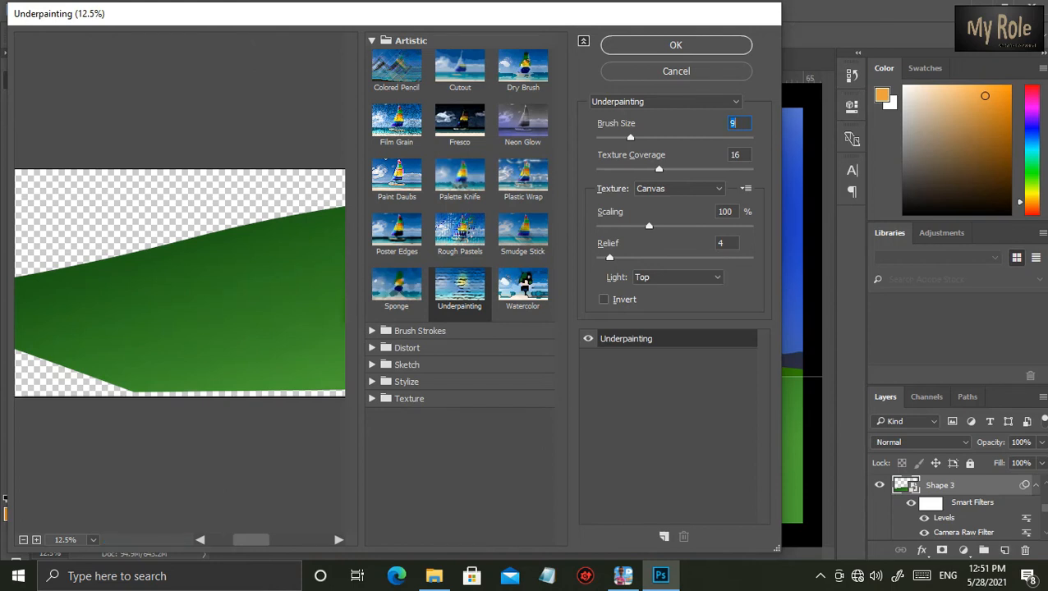
pyautogui.press('Return')
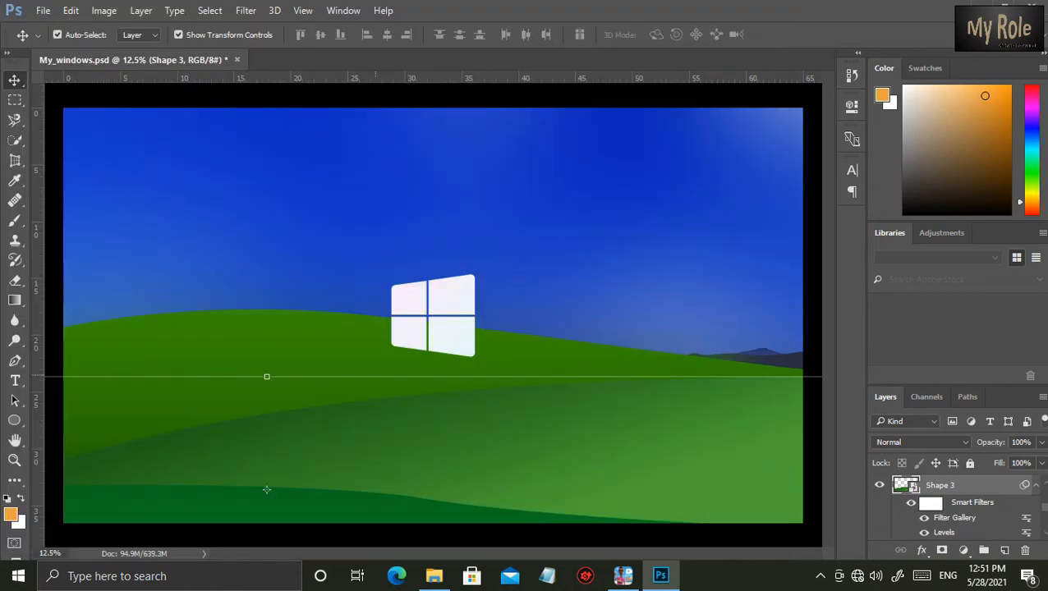
pyautogui.click(446, 369)
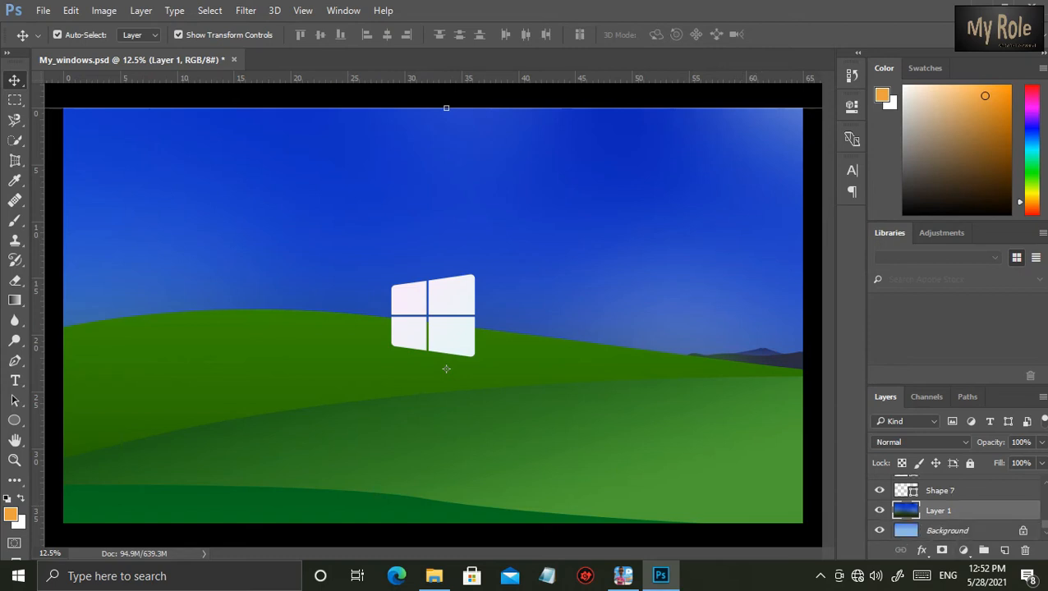
pyautogui.keyDown('shift'); pyautogui.click(947, 530); pyautogui.keyUp('shift')
pyautogui.keyDown('shift'); pyautogui.click(940, 491); pyautogui.keyUp('shift')
pyautogui.keyDown('shift'); pyautogui.click(947, 531); pyautogui.keyUp('shift')
pyautogui.scroll(5, 947, 520)
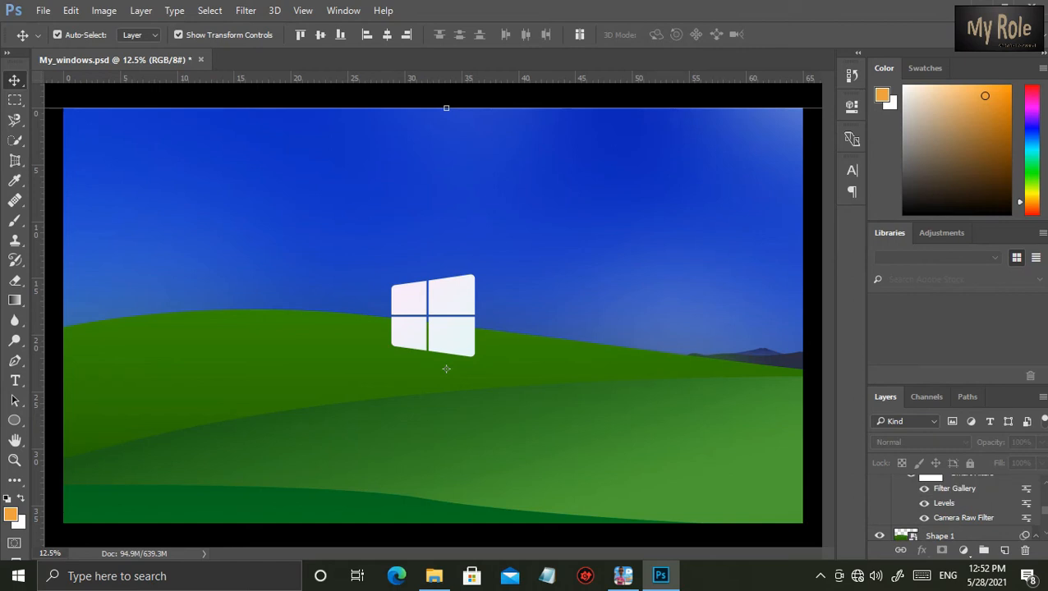
pyautogui.keyDown('shift'); pyautogui.click(941, 535); pyautogui.keyUp('shift')
pyautogui.scroll(6, 940, 525)
pyautogui.keyDown('shift'); pyautogui.click(941, 522); pyautogui.keyUp('shift')
pyautogui.scroll(5, 940, 522)
pyautogui.scroll(-2, 940, 519)
pyautogui.keyDown('shift'); pyautogui.click(940, 519); pyautogui.keyUp('shift')
pyautogui.scroll(2, 940, 520)
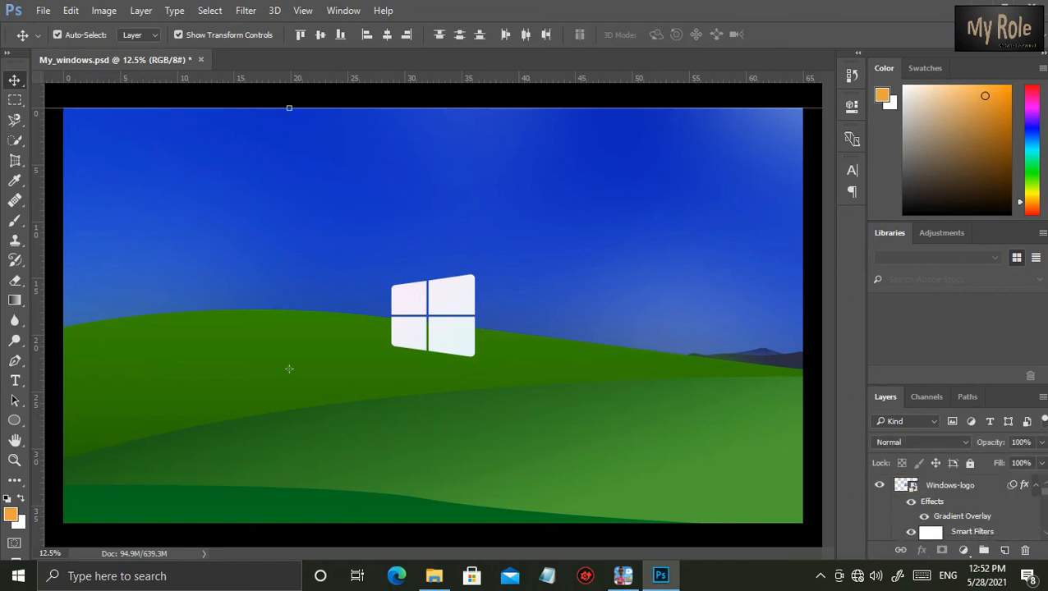
pyautogui.scroll(-10, 940, 519)
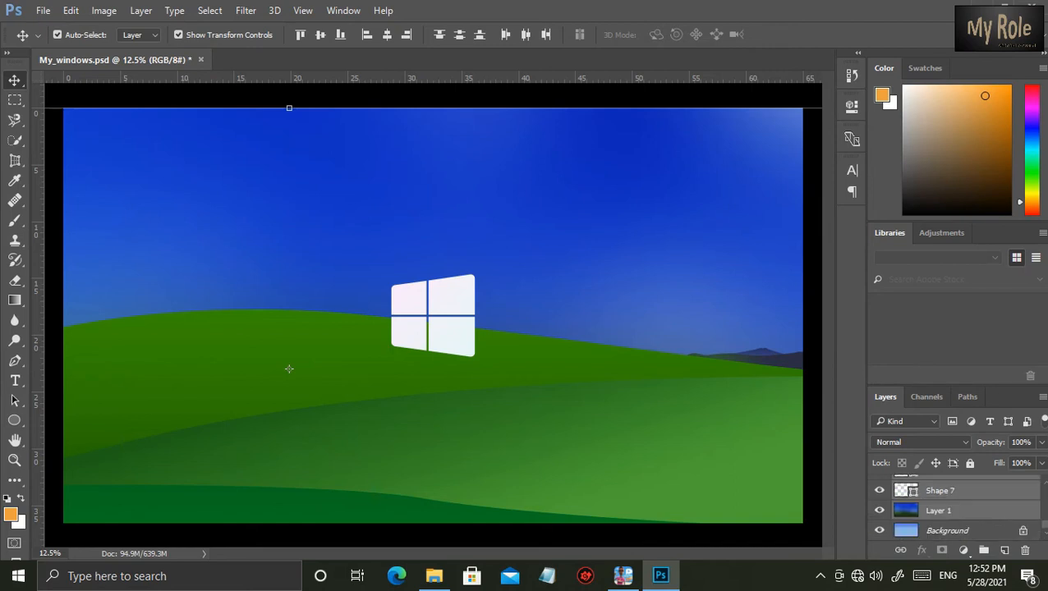
# - Select the layers from Layer 1 up through the shape layers to Windows-logo and flatten everything into a single Background layer
pyautogui.click(941, 511)
pyautogui.scroll(4, 940, 519)
pyautogui.scroll(-1, 940, 526)
pyautogui.keyDown('ctrl'); pyautogui.click(941, 535); pyautogui.keyUp('ctrl')
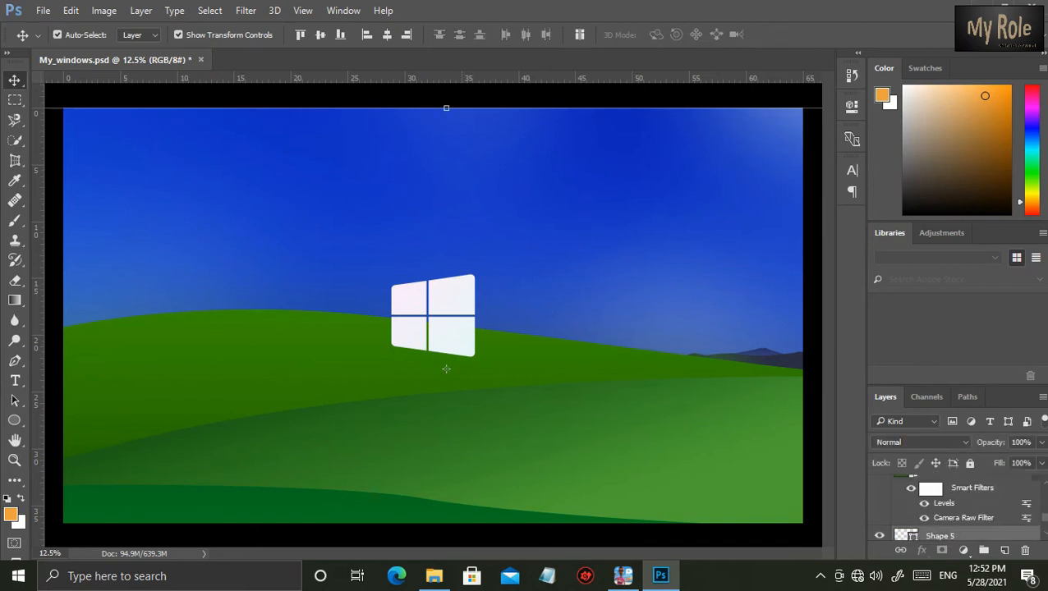
pyautogui.scroll(2, 940, 525)
pyautogui.scroll(-1, 940, 522)
pyautogui.keyDown('ctrl'); pyautogui.click(940, 520); pyautogui.keyUp('ctrl')
pyautogui.scroll(4, 940, 520)
pyautogui.scroll(-2, 941, 520)
pyautogui.keyDown('ctrl'); pyautogui.click(940, 520); pyautogui.keyUp('ctrl')
pyautogui.scroll(2, 940, 520)
pyautogui.keyDown('ctrl'); pyautogui.click(950, 486); pyautogui.keyUp('ctrl')
pyautogui.rightClick(950, 486)
pyautogui.click(821, 475)
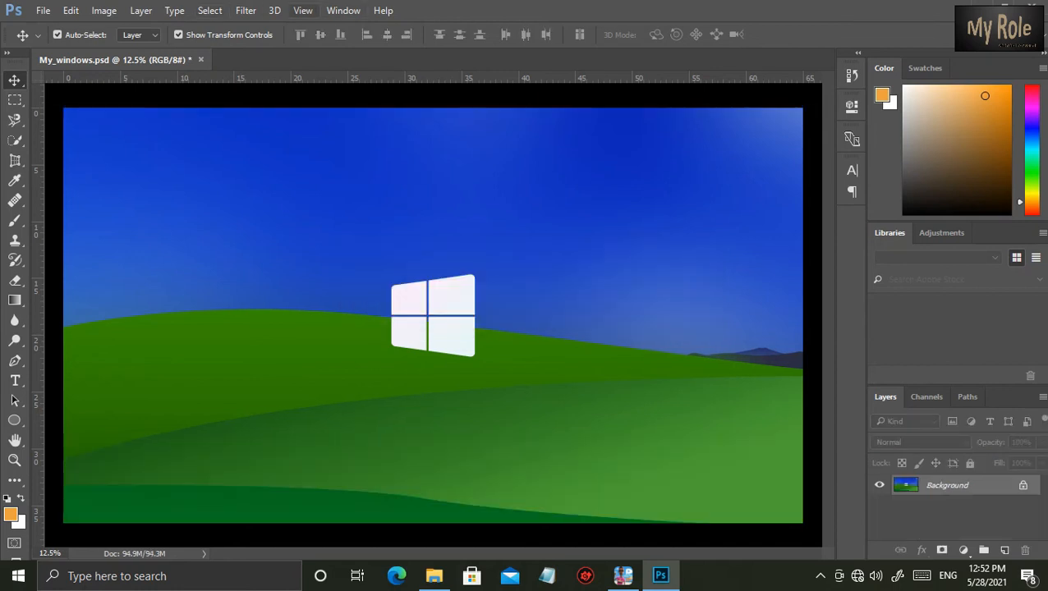
# - Open the Camera Raw Filter for the flattened image and set Temperature to +19 and Tint to -18
pyautogui.click(246, 11)
pyautogui.click(284, 100)
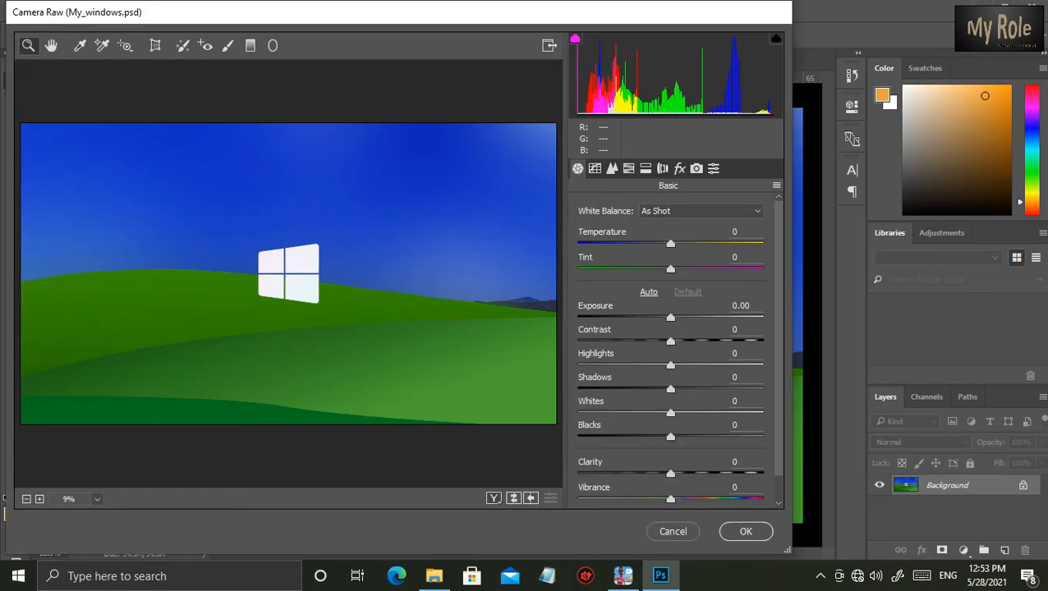
pyautogui.moveTo(671, 269); pyautogui.dragTo(698, 244)
pyautogui.write('19')
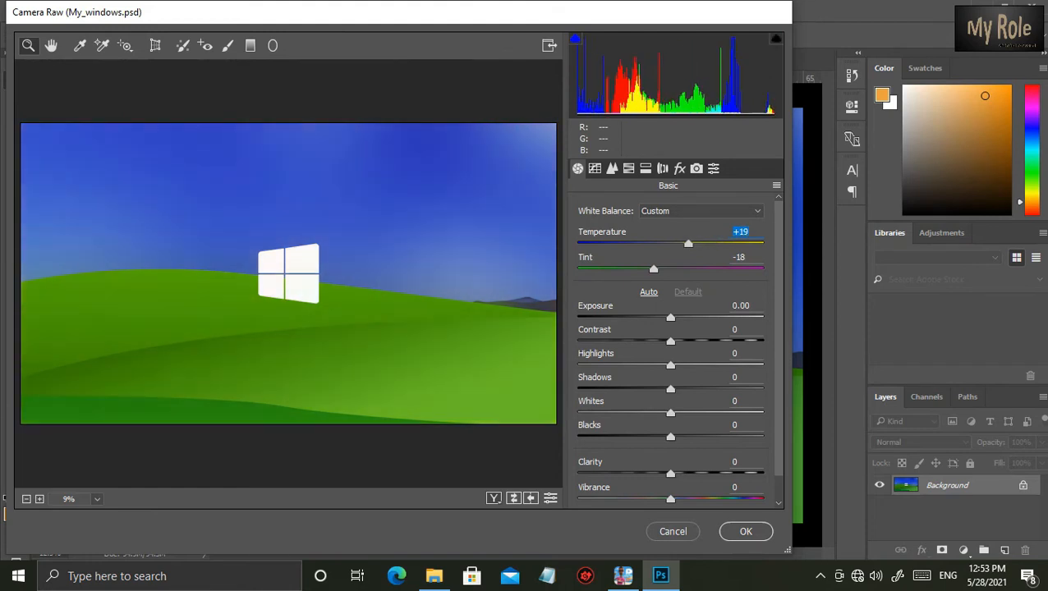
# - Set the Camera Raw Exposure to -1.15 and Contrast to +43
pyautogui.press('Tab')
pyautogui.write('-1.9')
pyautogui.press('Return')
pyautogui.write('-1.15')
pyautogui.press('Return')
pyautogui.press('Tab')
pyautogui.write('43')
pyautogui.press('Return')
# - Raise the Camera Raw Highlights to +83 and Shadows to +71
pyautogui.press('Tab')
pyautogui.write('-25')
pyautogui.press('Return')
pyautogui.write('83')
pyautogui.press('Return')
pyautogui.press('Tab')
pyautogui.write('99')
pyautogui.press('Return')
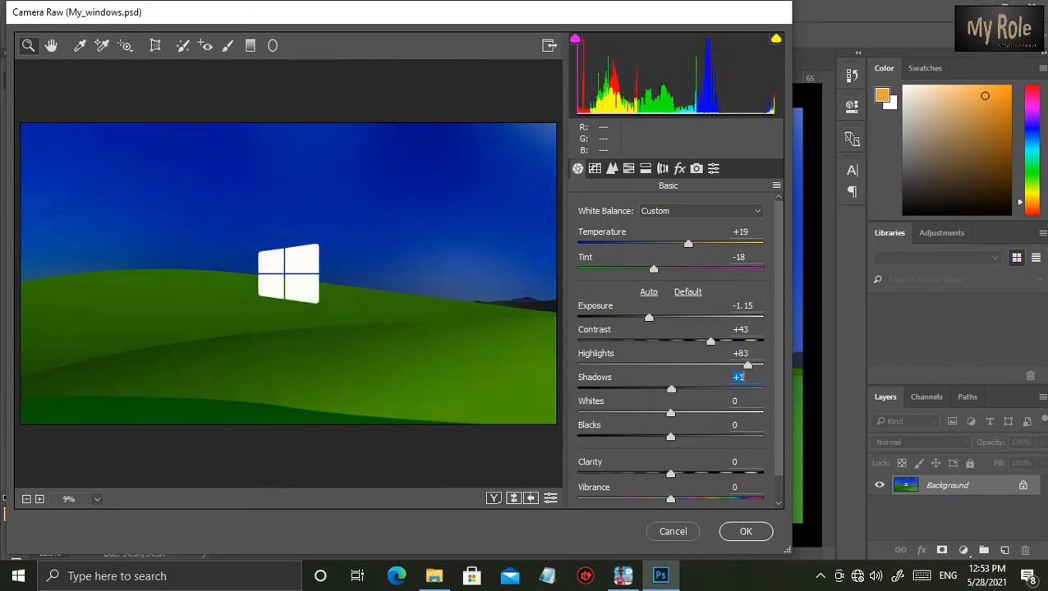
pyautogui.write('71')
pyautogui.press('Return')
# - Set the Camera Raw Whites to +58 and Blacks to -50
pyautogui.press('Tab')
pyautogui.write('58')
pyautogui.press('Return')
pyautogui.press('Tab')
pyautogui.write('-2')
pyautogui.press('Return')
pyautogui.write('-50')
pyautogui.press('Return')
# - Set the Camera Raw Clarity to +12 and Vibrance to -18
pyautogui.write('+12')
pyautogui.press('Return')
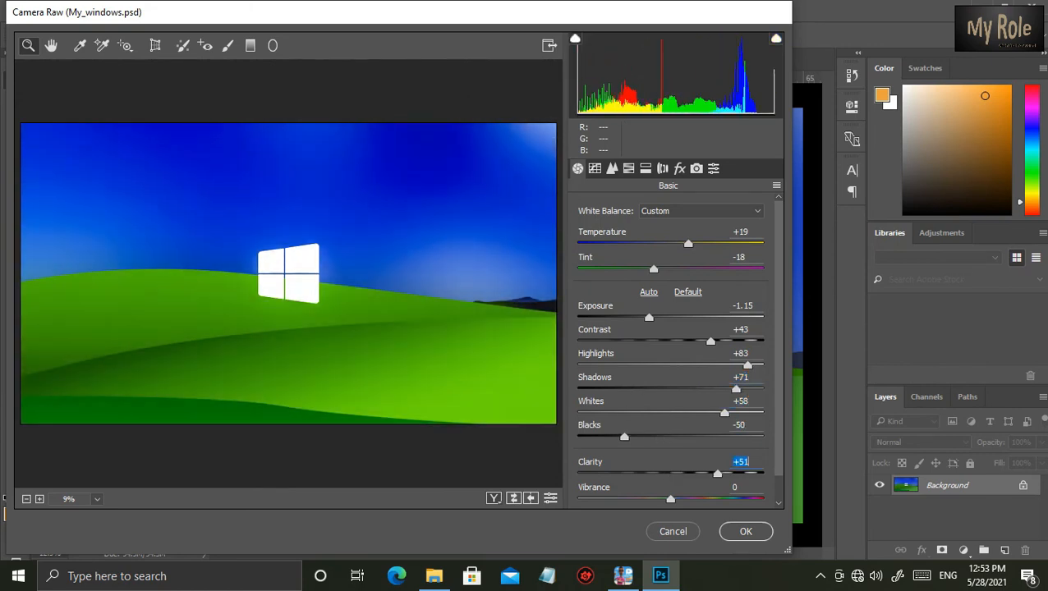
pyautogui.press('Tab')
pyautogui.write('-28')
pyautogui.press('Return')
pyautogui.write('-18')
pyautogui.press('Return')
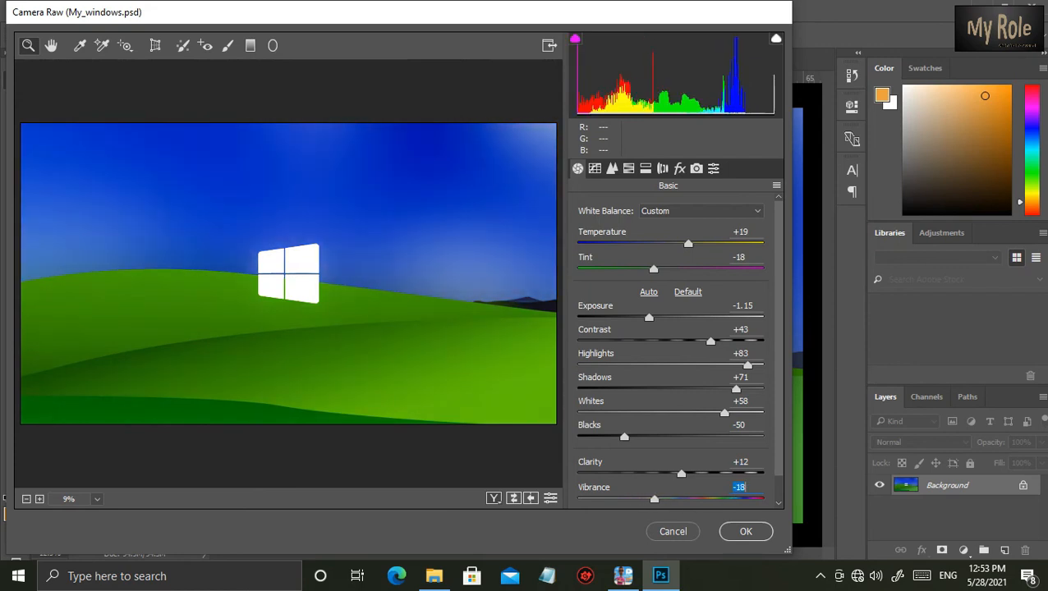
# - Change the white balance to Tint +33 and Temperature +4 and apply the Camera Raw adjustments to the image
pyautogui.click(740, 257)
pyautogui.write('+33')
pyautogui.press('Return')
pyautogui.click(739, 231)
pyautogui.write('+4')
pyautogui.press('Return')
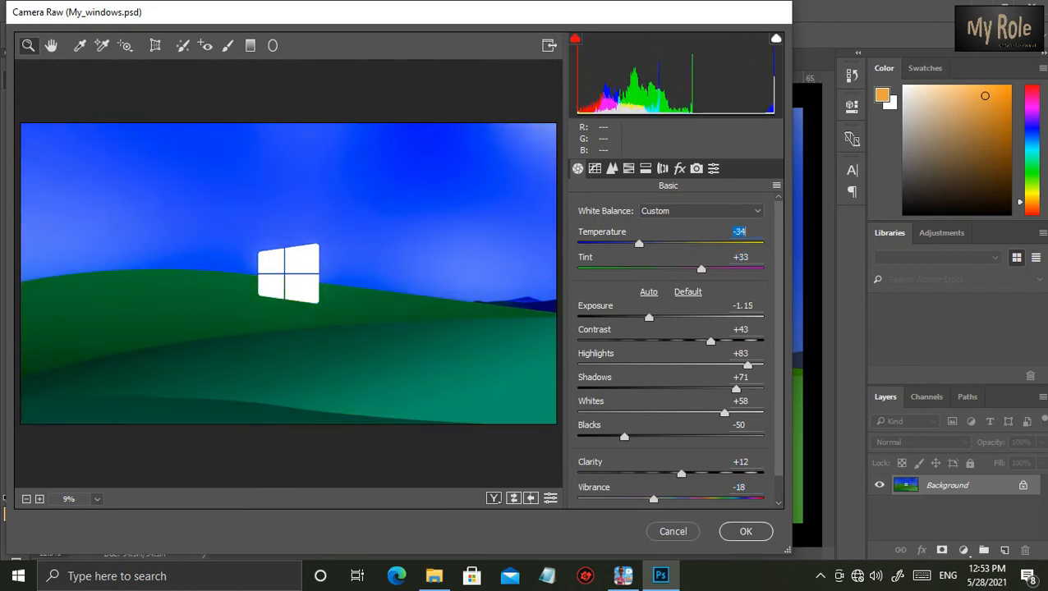
pyautogui.press('Return')
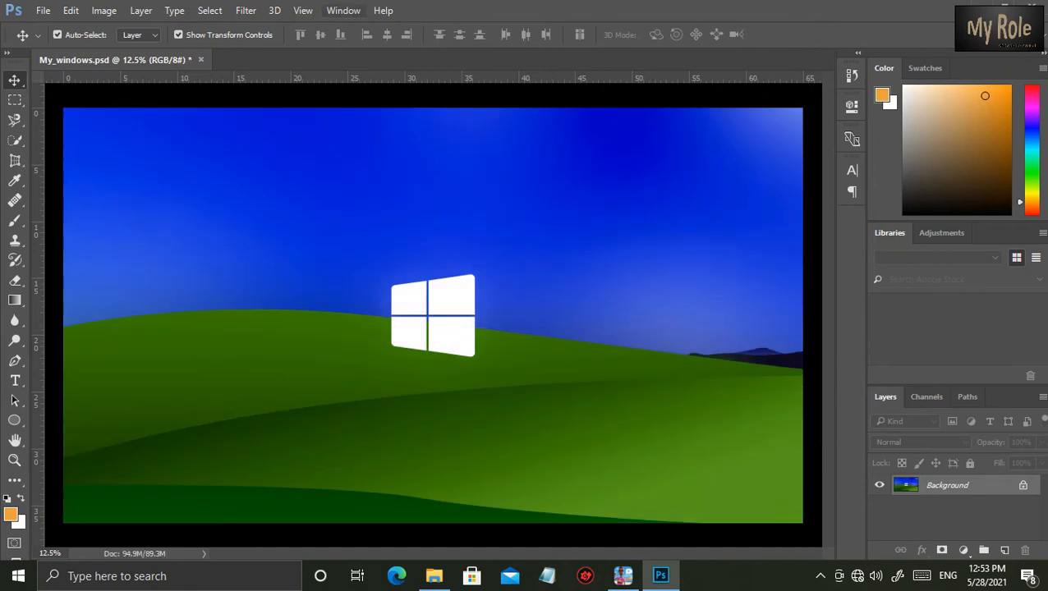
# - Open the Filter Gallery for the flattened Background layer and set its preview zoom to 6.3%
pyautogui.click(246, 10)
pyautogui.moveTo(329, 195)
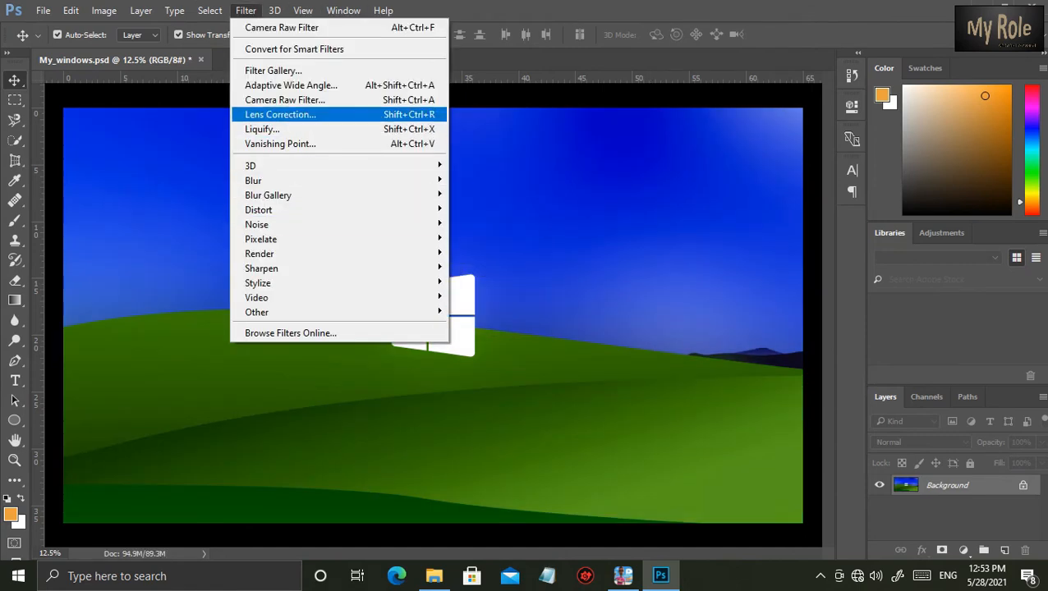
pyautogui.click(272, 71)
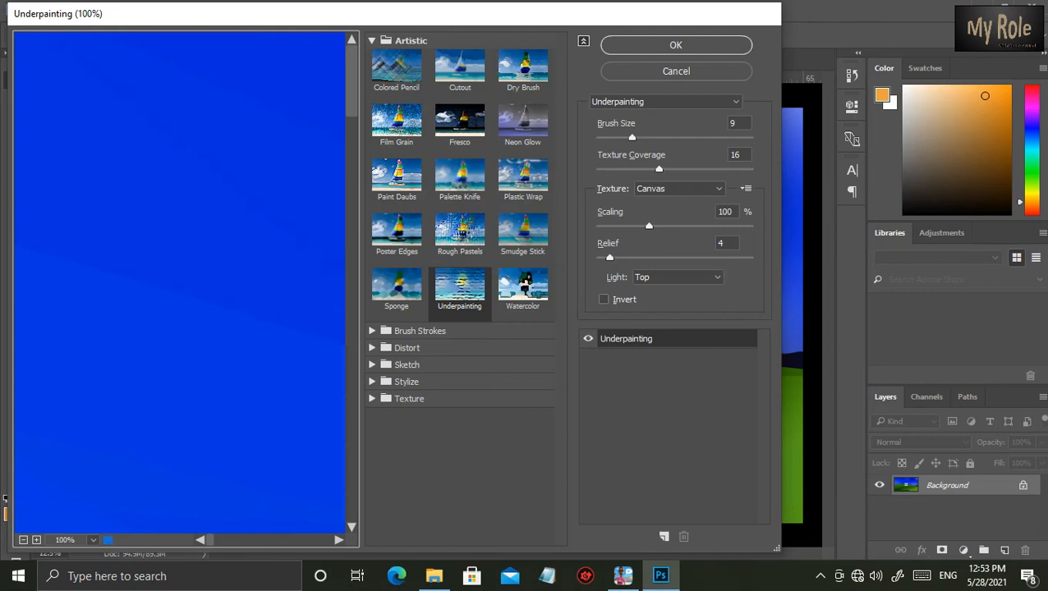
pyautogui.click(92, 540)
pyautogui.click(82, 237)
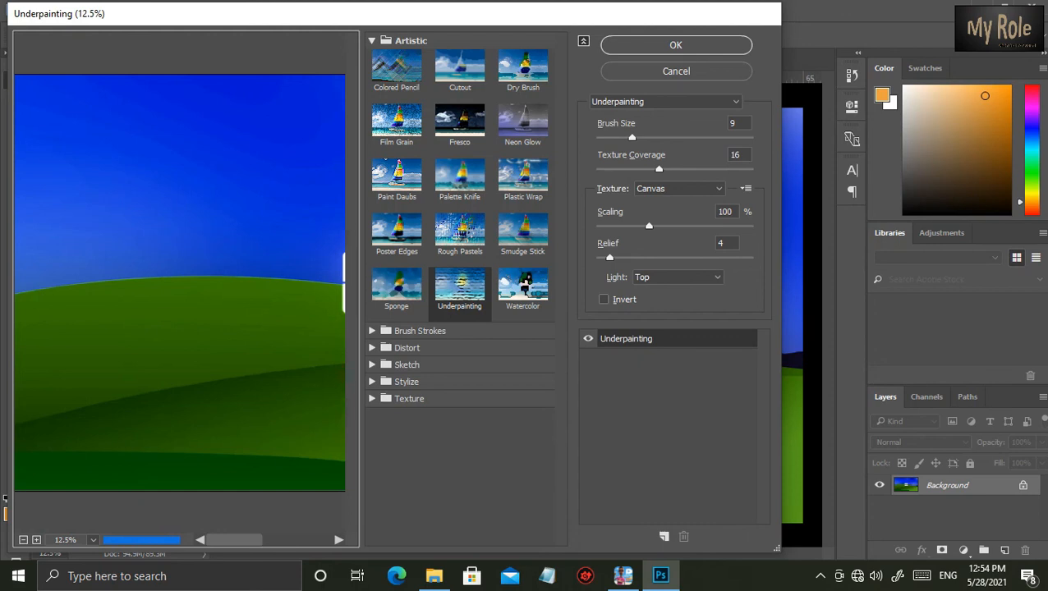
pyautogui.click(93, 540)
pyautogui.click(83, 217)
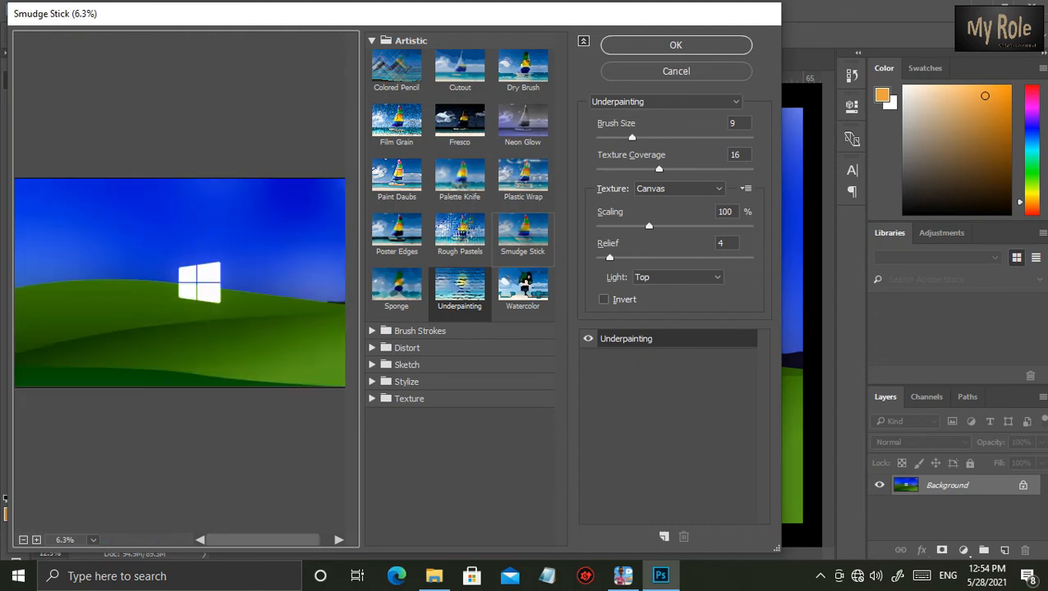
# - Preview the Smudge Stick, Poster Edges and Sponge effects on the flattened image
pyautogui.click(522, 236)
pyautogui.click(397, 239)
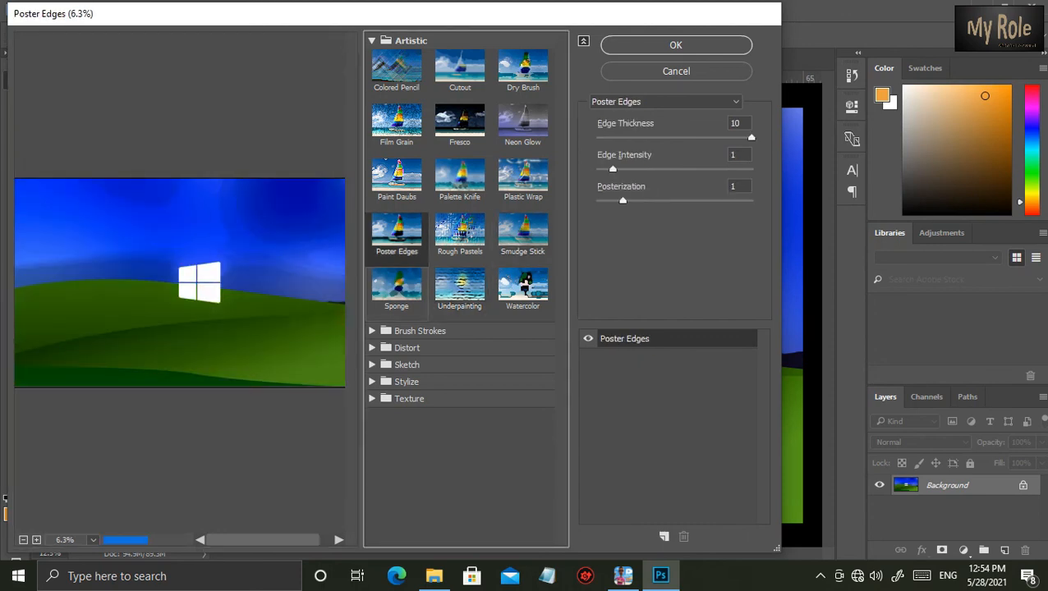
pyautogui.click(396, 288)
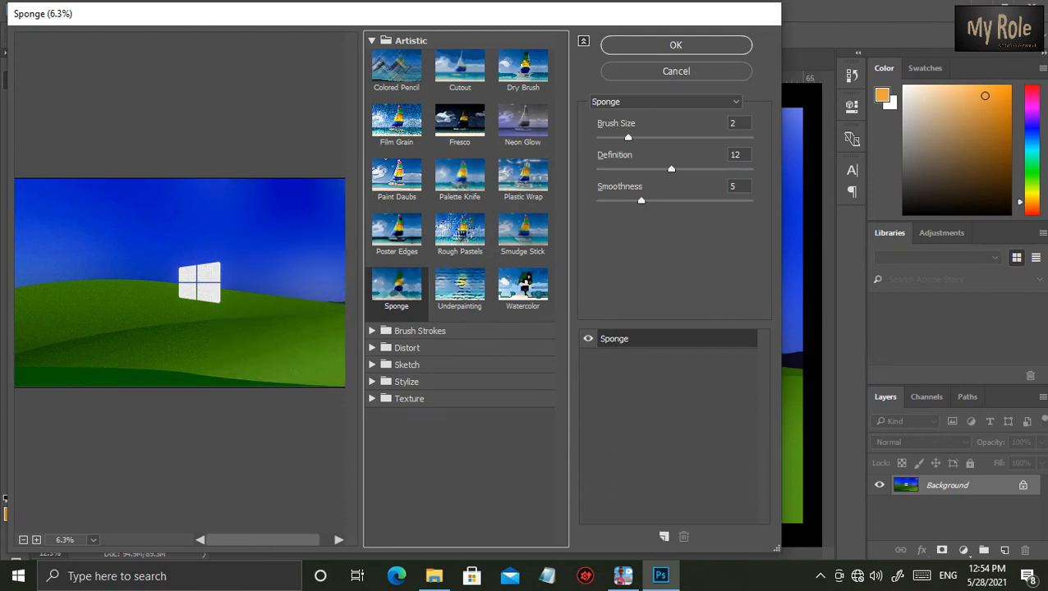
# - Apply the Water Paper effect from the Sketch filters to the flattened Background layer
pyautogui.click(406, 347)
pyautogui.click(406, 420)
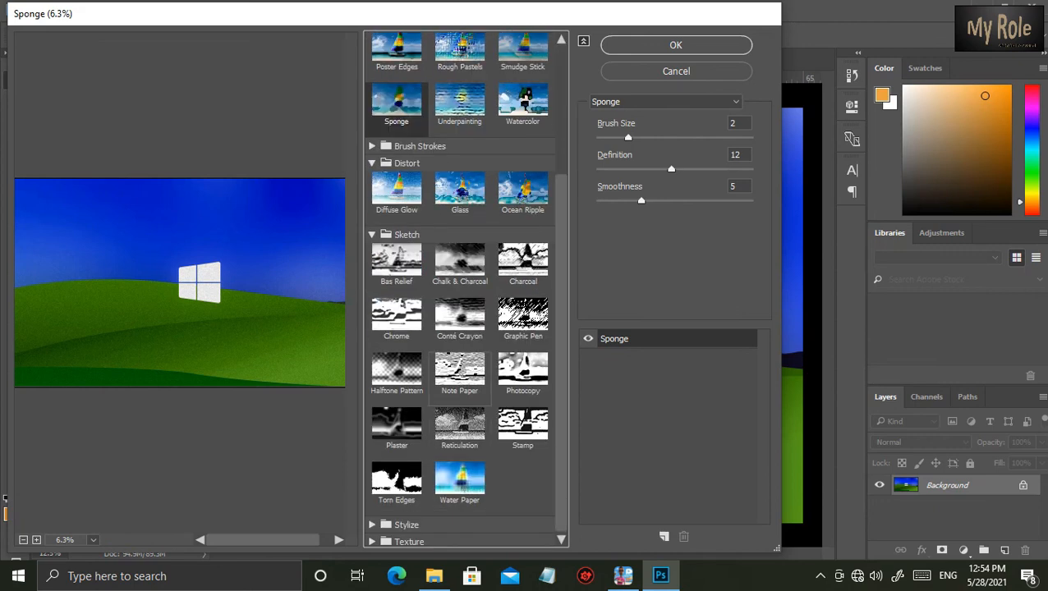
pyautogui.click(459, 480)
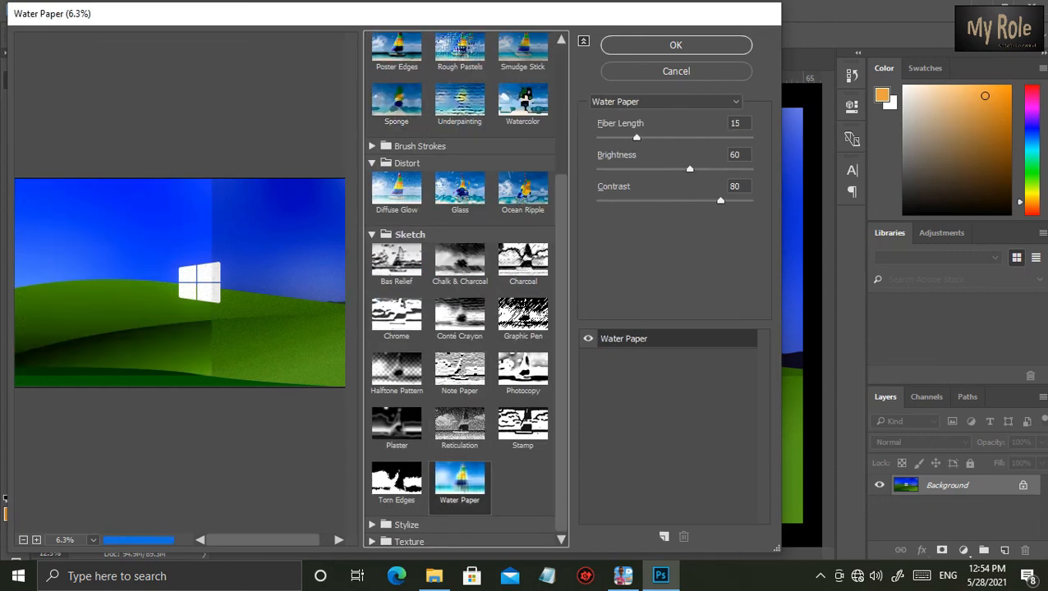
pyautogui.click(662, 45)
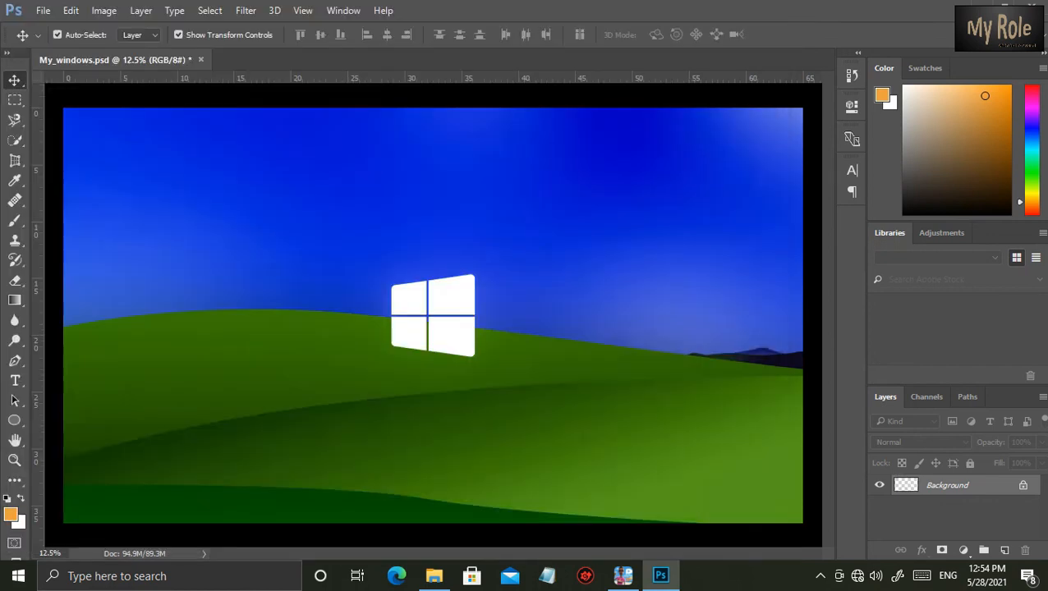